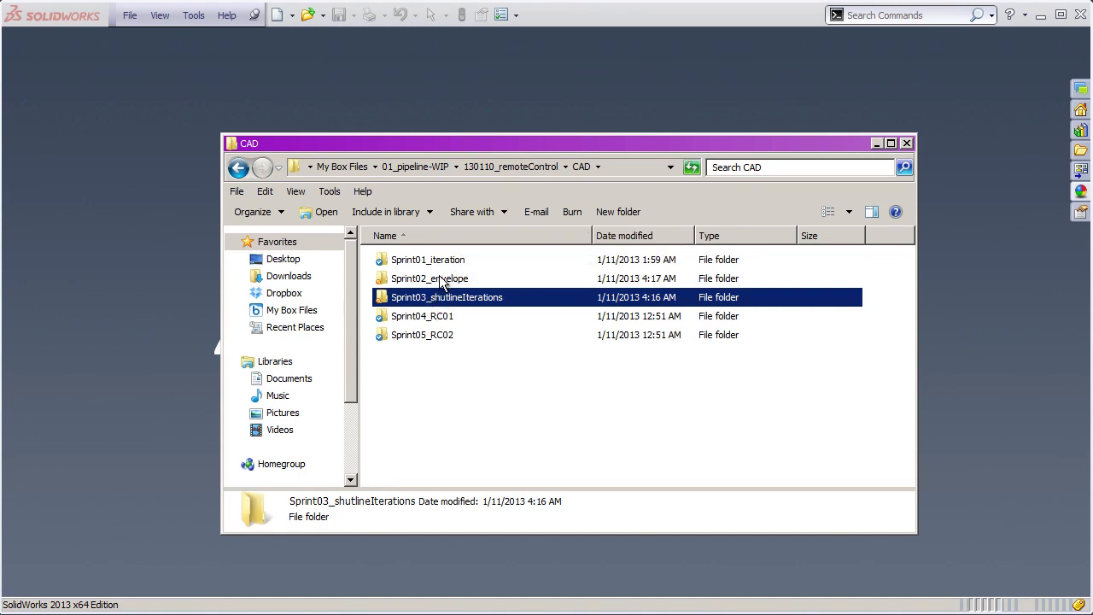
- Examine the contents of the Sprint02_envelope and Sprint03_shutlineIterations folders inside the project's CAD folder
mouse_move(447, 284)
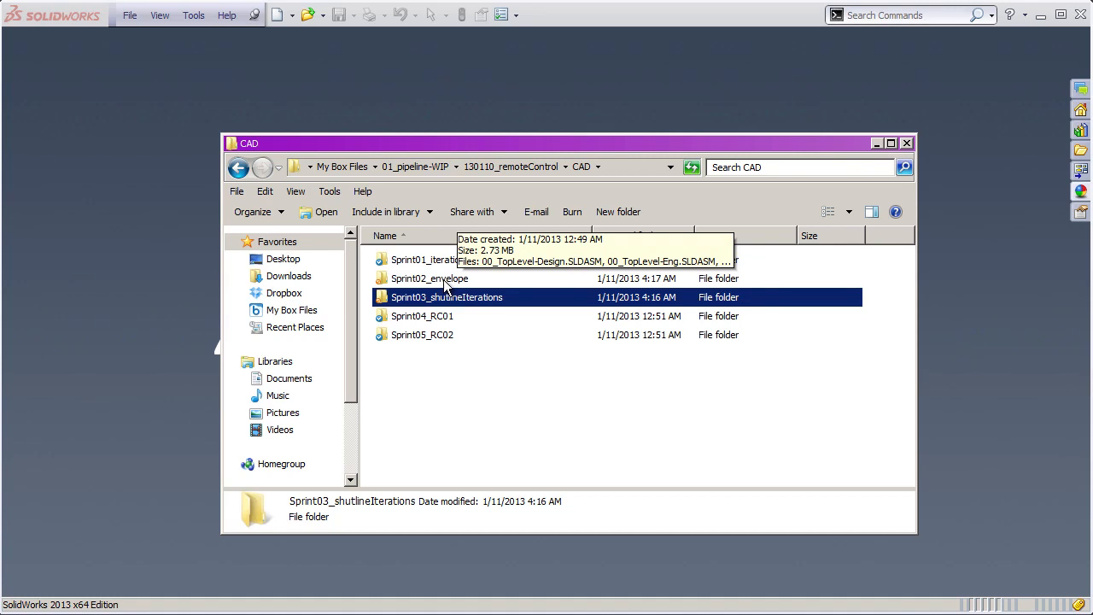
double_click(445, 279)
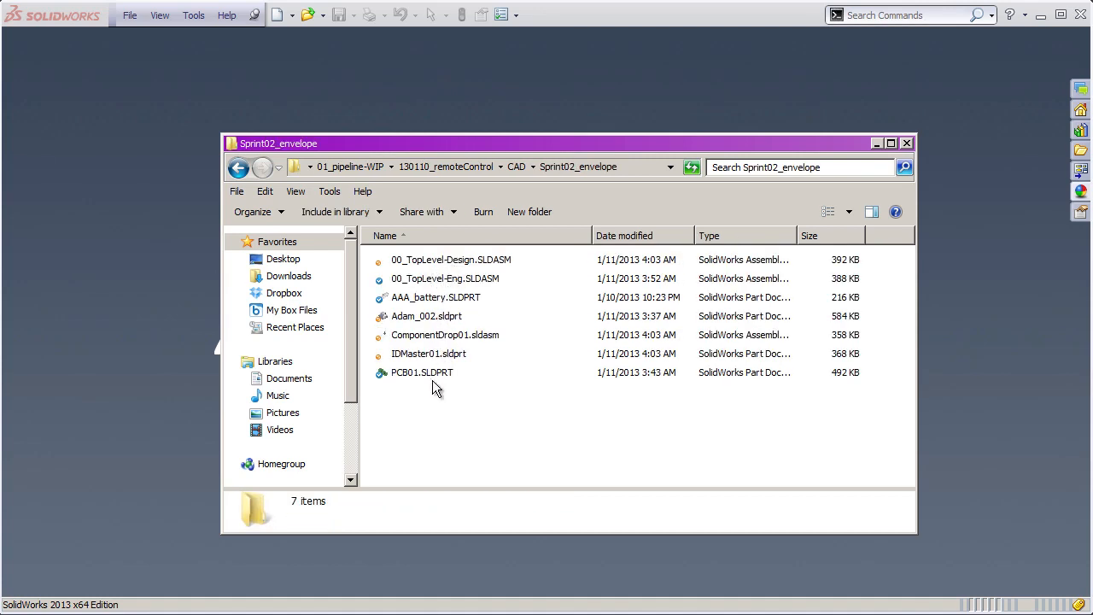
click(516, 167)
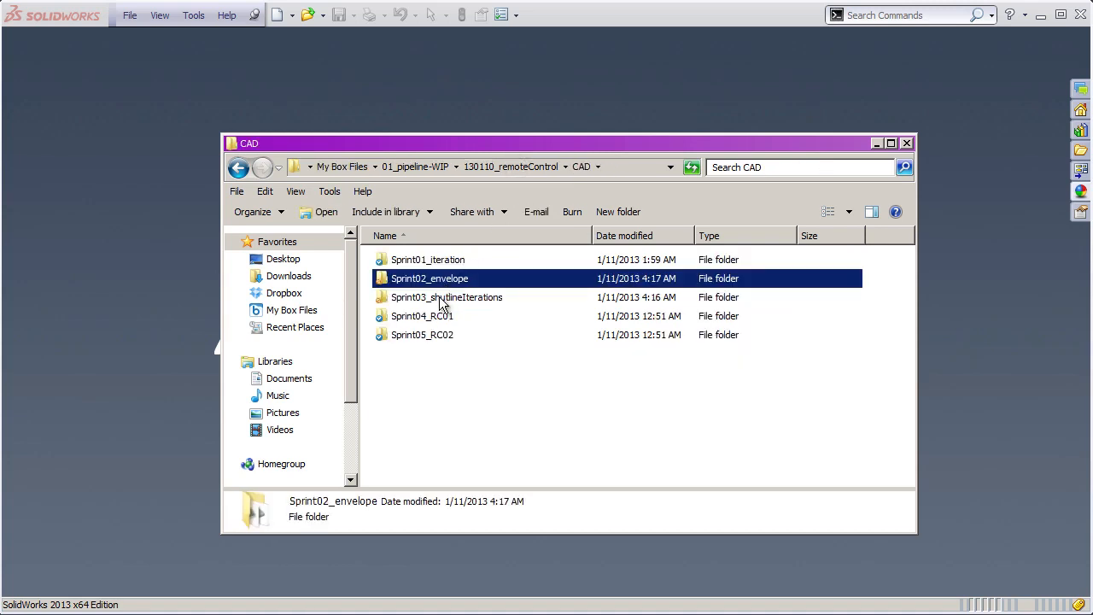
double_click(444, 305)
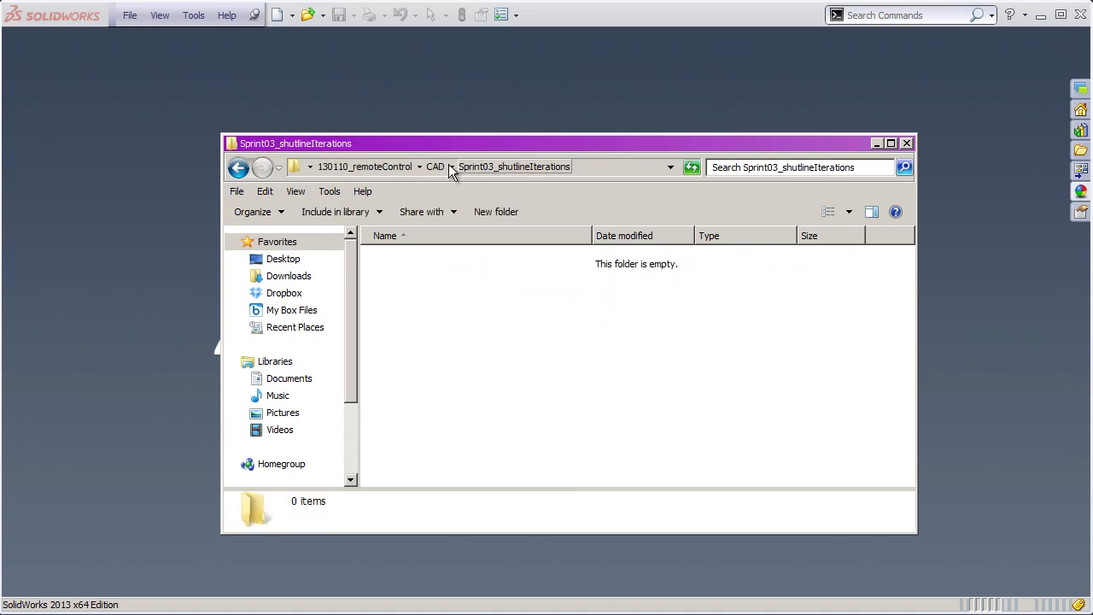
click(435, 165)
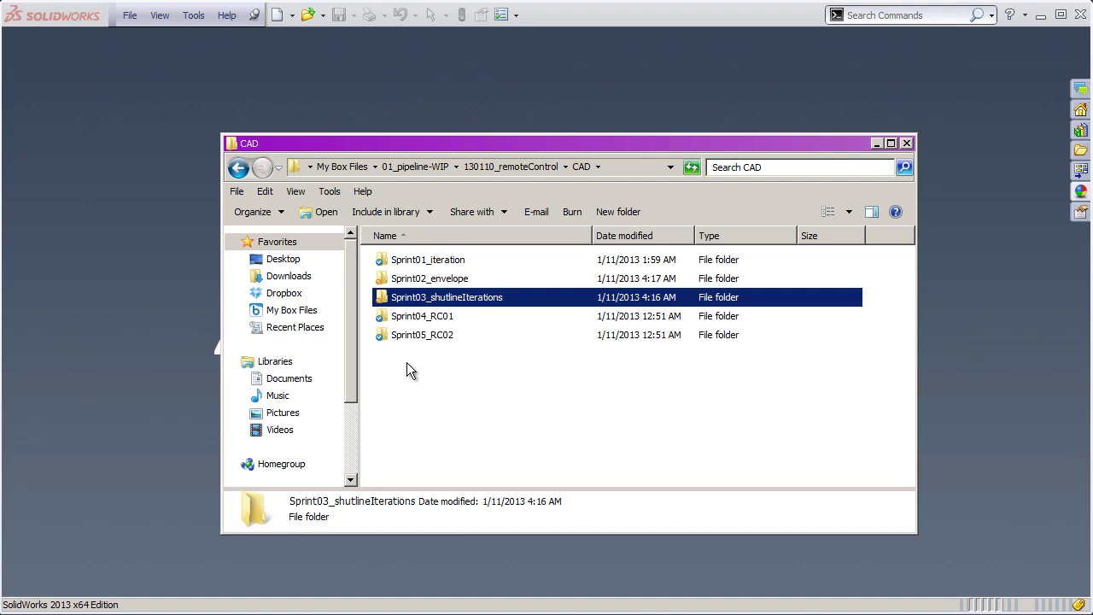
click(422, 279)
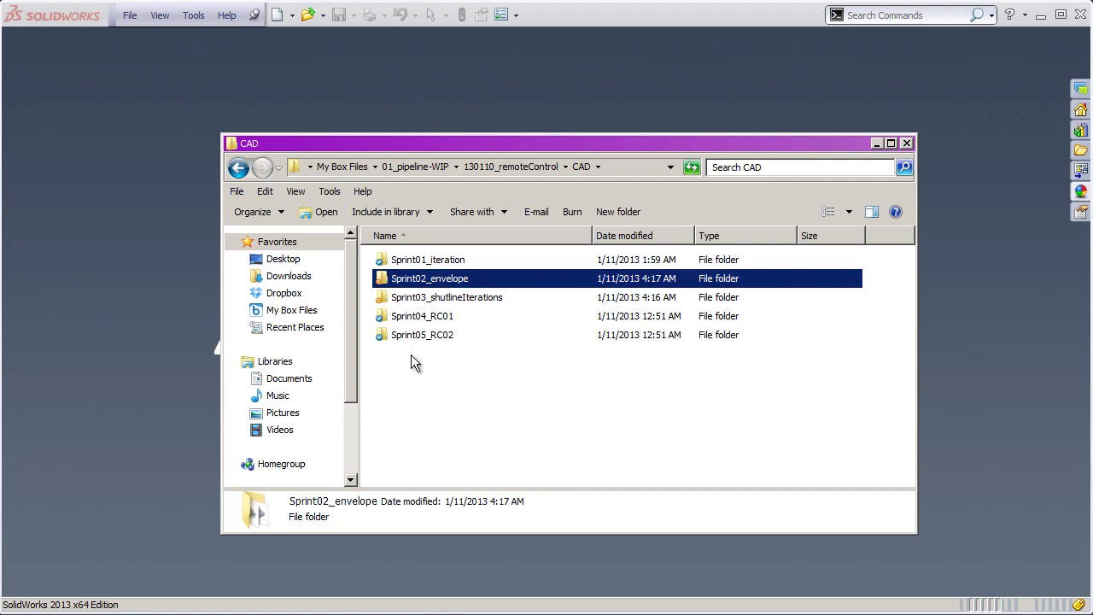
click(420, 297)
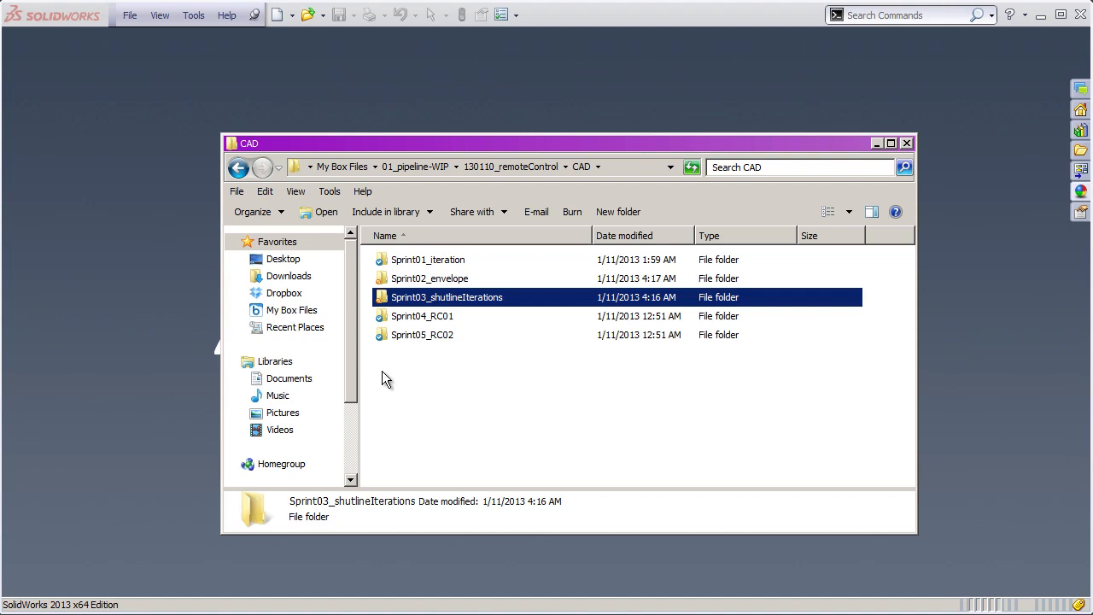
click(427, 278)
double_click(427, 280)
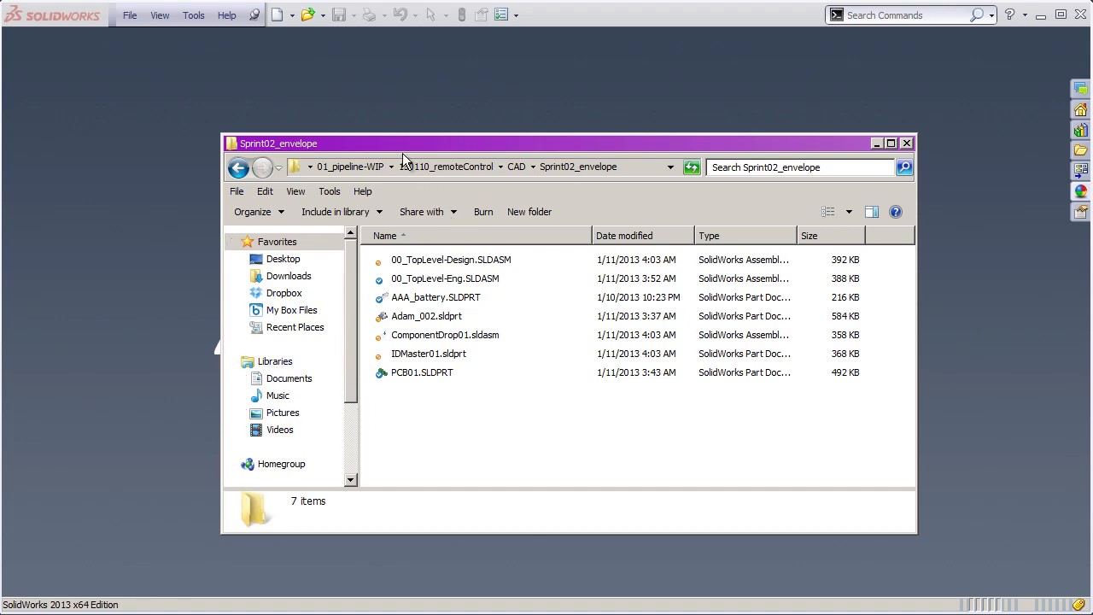
- Switch to SolidWorks and create a new assembly document
click(365, 106)
click(130, 15)
click(149, 41)
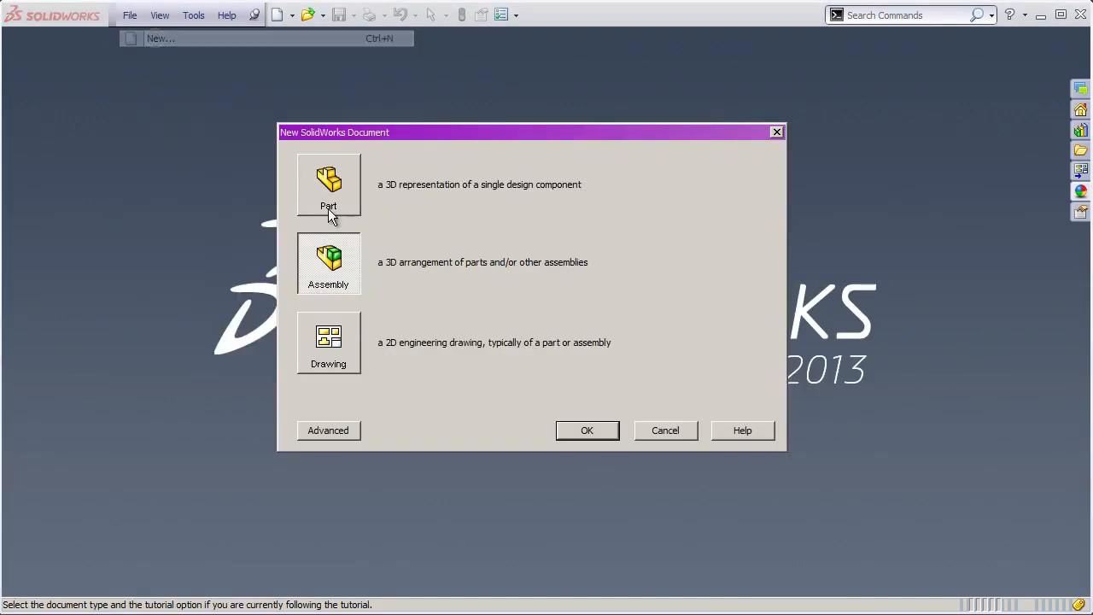
click(588, 430)
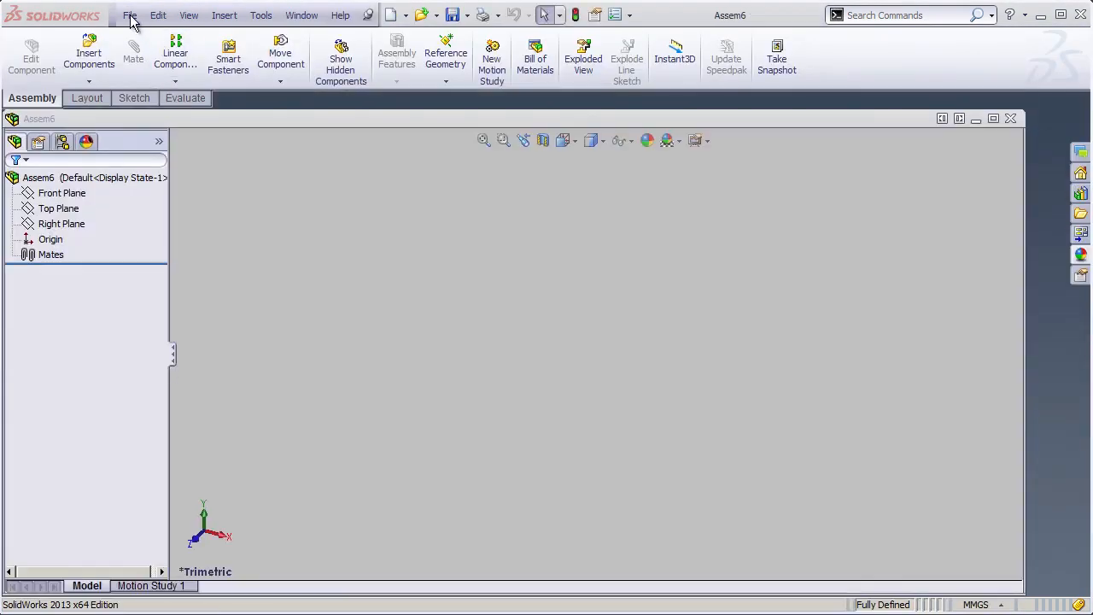
- Save the new assembly as 00_TopLevel_Master in the Sprint02_envelope folder
click(130, 14)
click(168, 156)
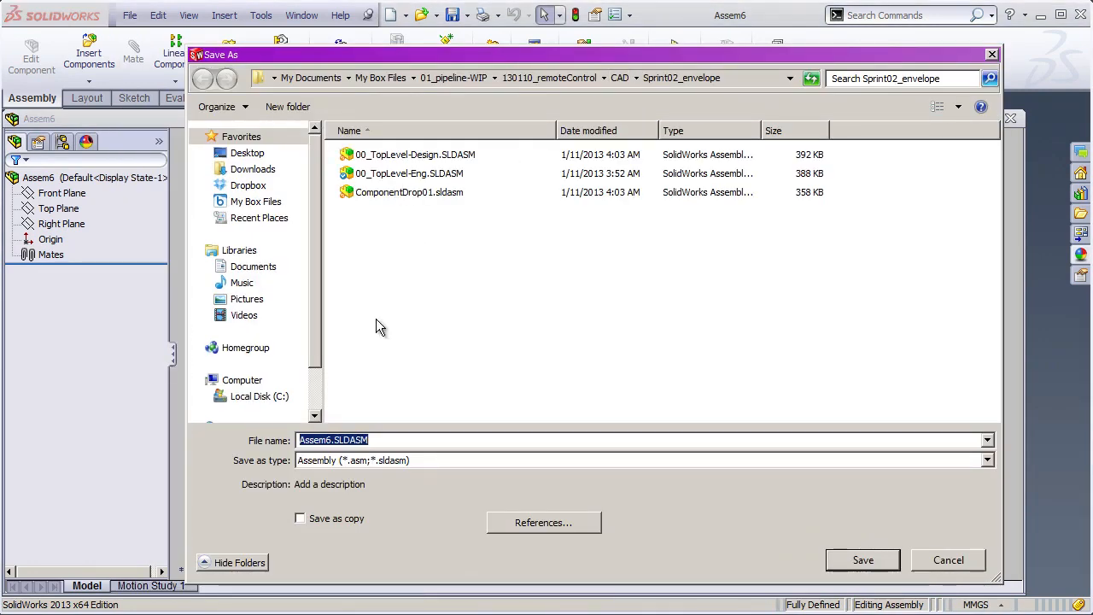
text(00_)
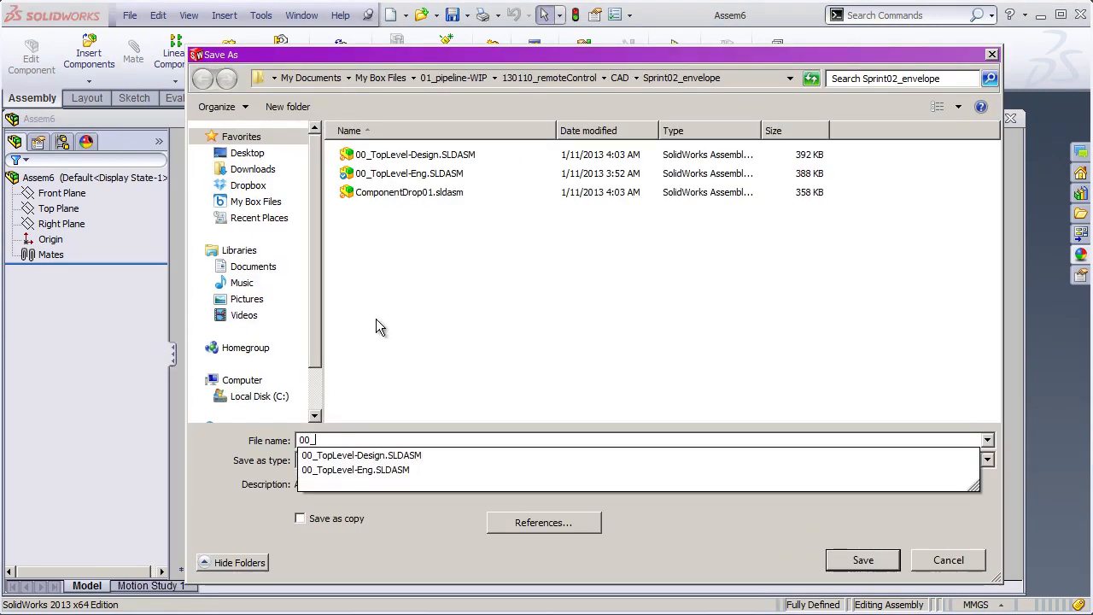
text(TopLevel_)
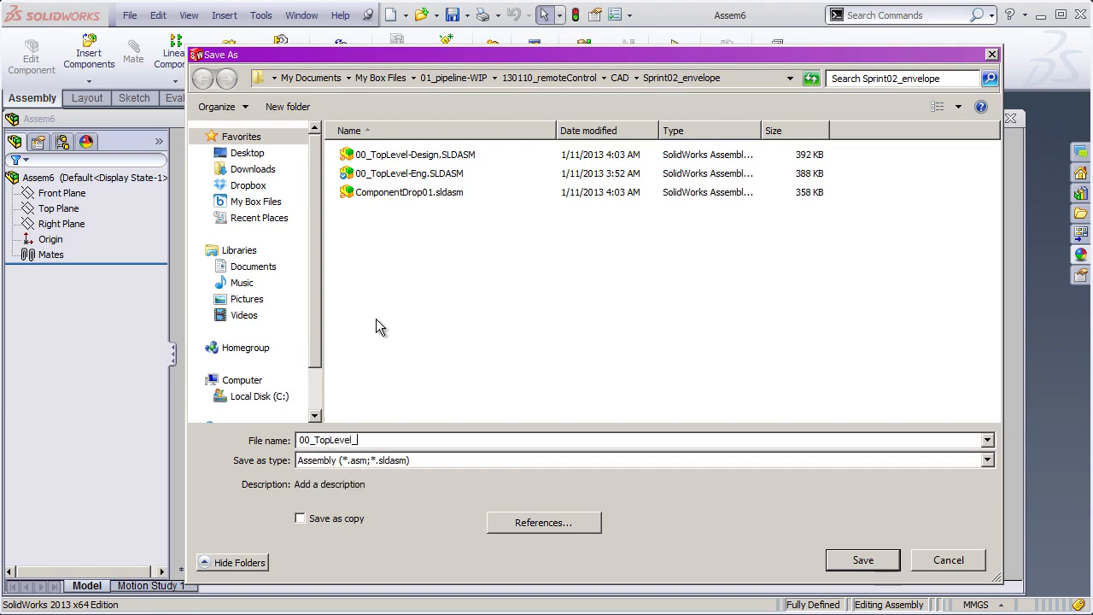
text(Master)
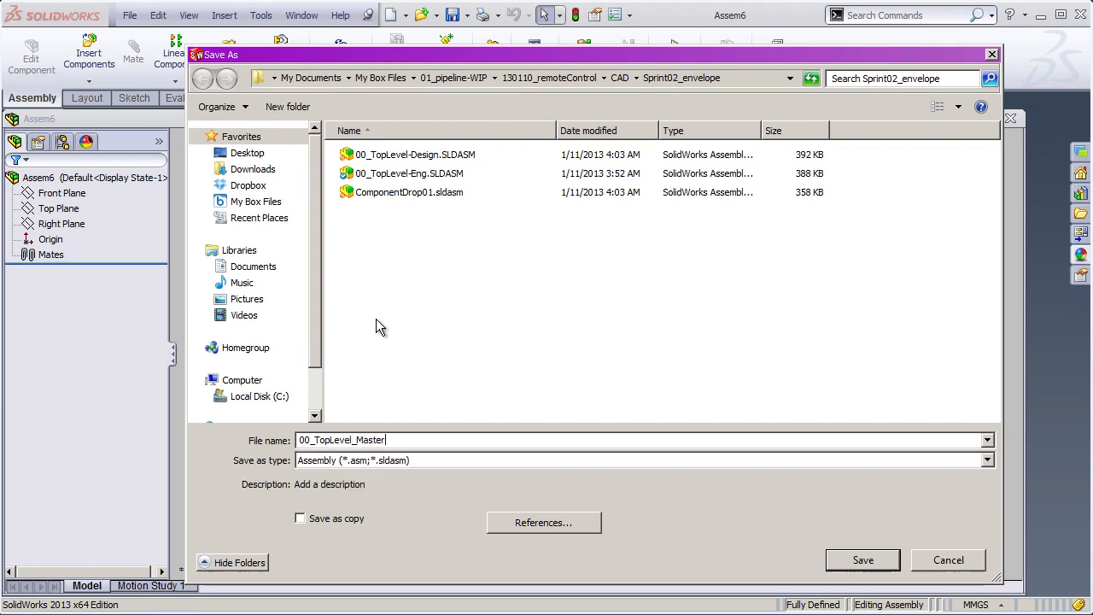
key(Return)
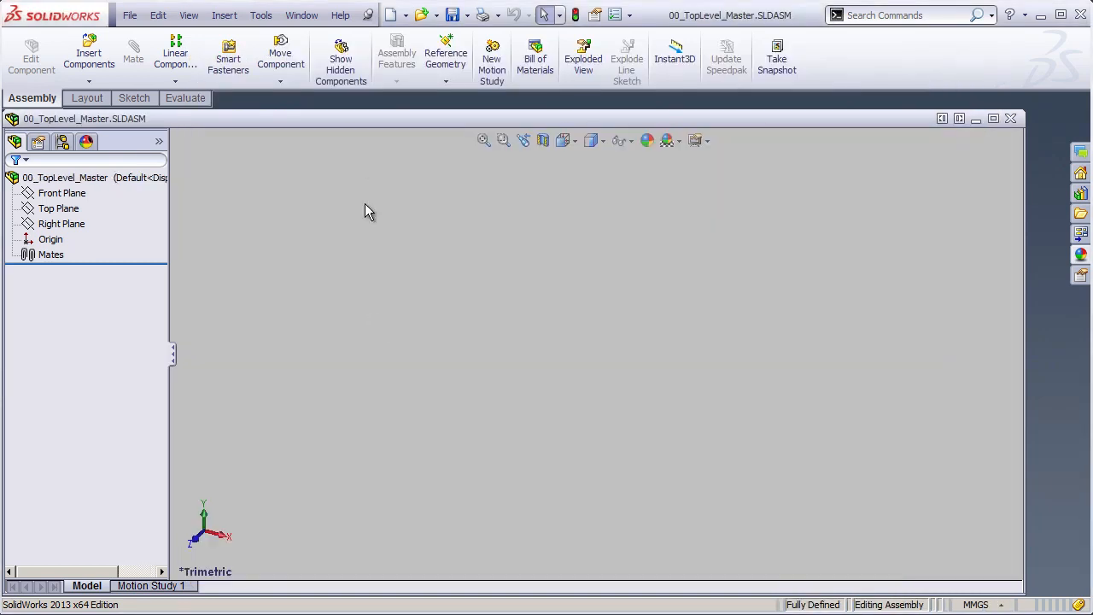
- Maximize the assembly's document window and insert 00_TopLevel-Design.SLDASM as a component at the origin
click(994, 119)
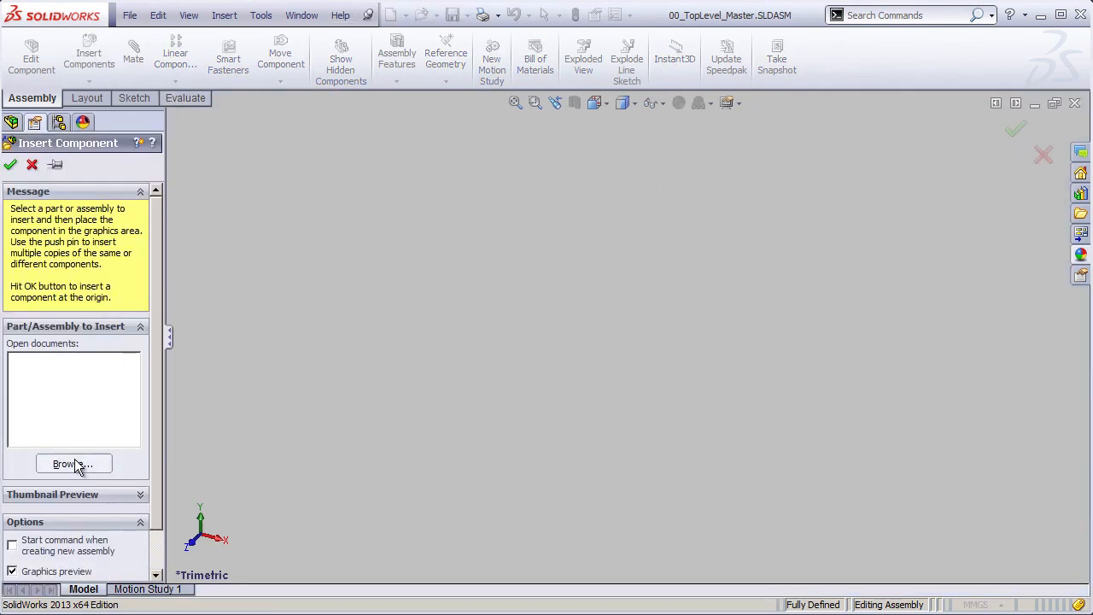
click(73, 464)
click(506, 199)
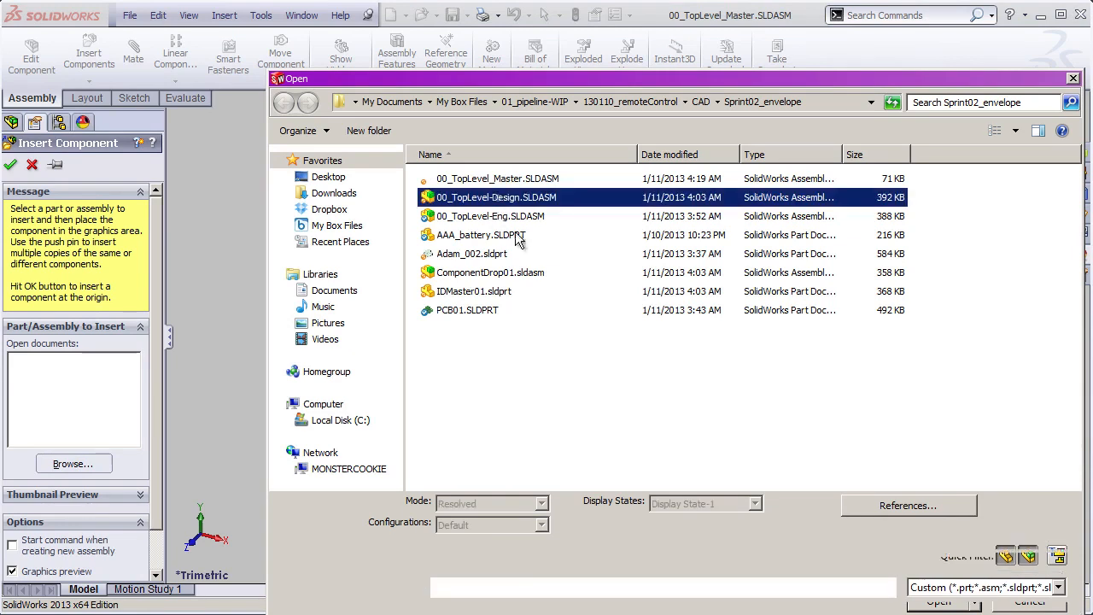
click(942, 612)
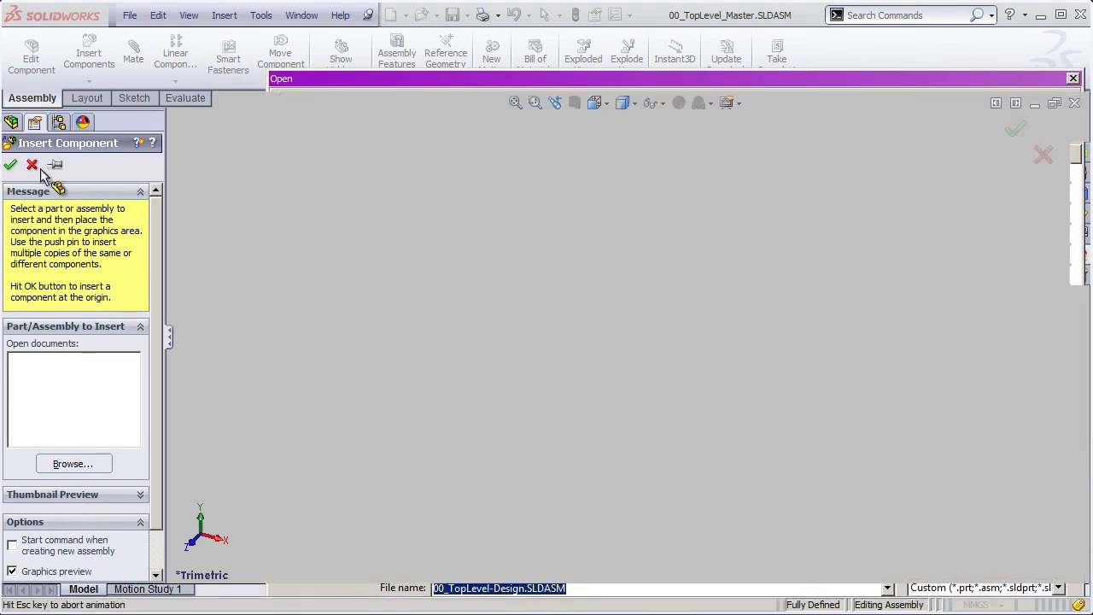
click(11, 167)
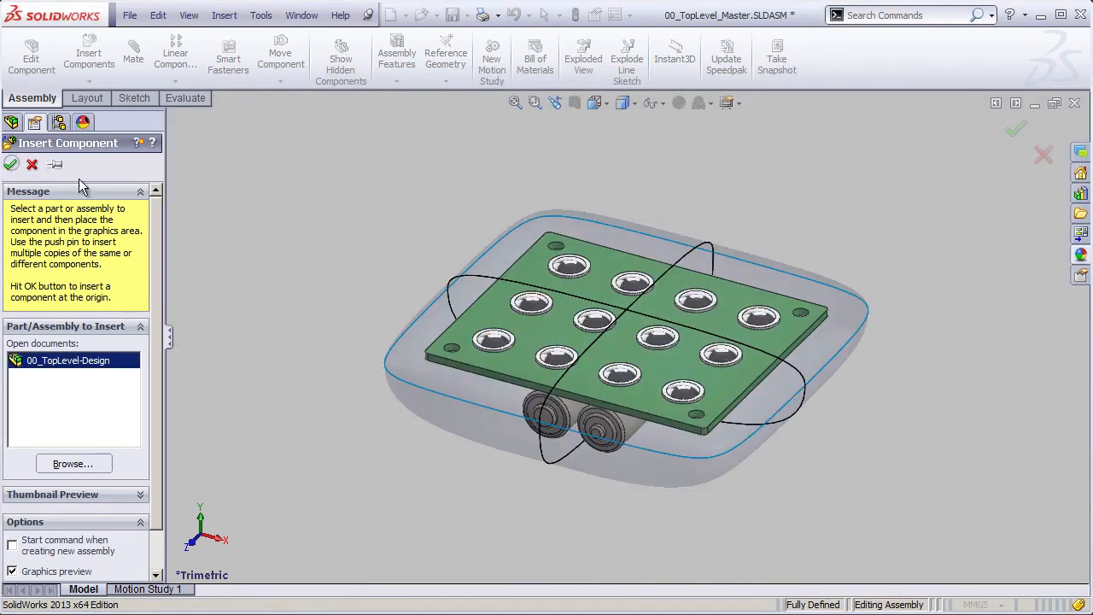
- Insert the existing assembly 00_TopLevel-Eng.SLDASM as a second component at the origin
click(224, 16)
mouse_move(260, 39)
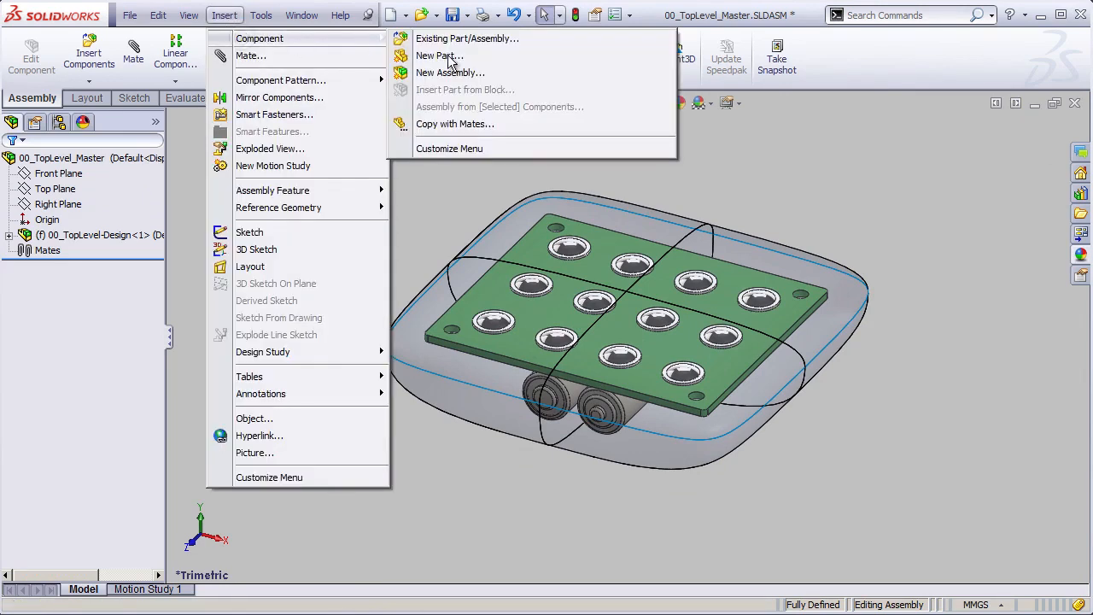
click(472, 39)
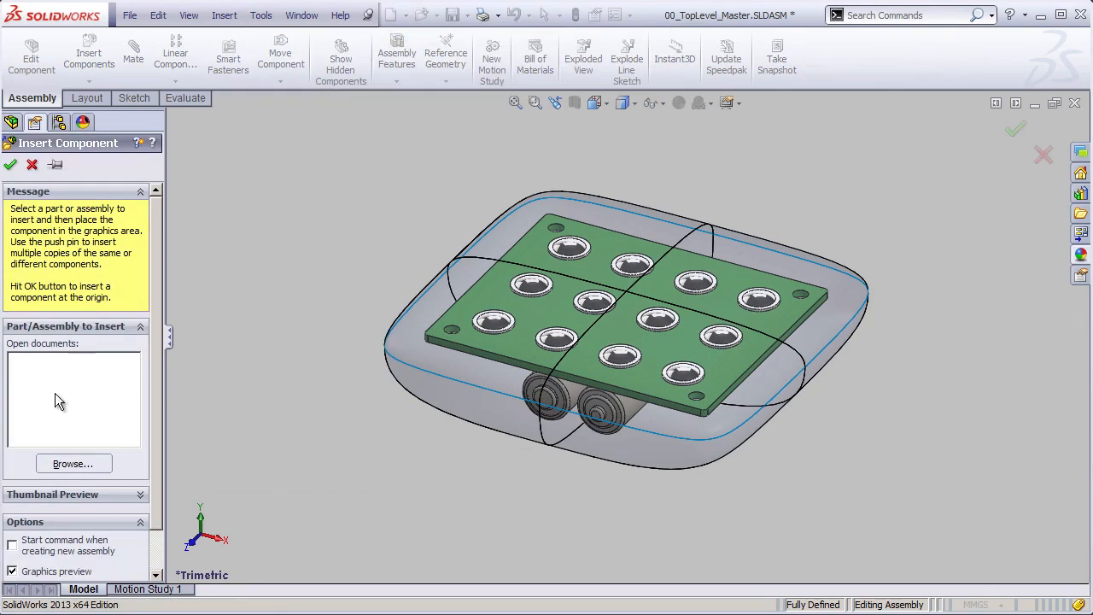
click(73, 464)
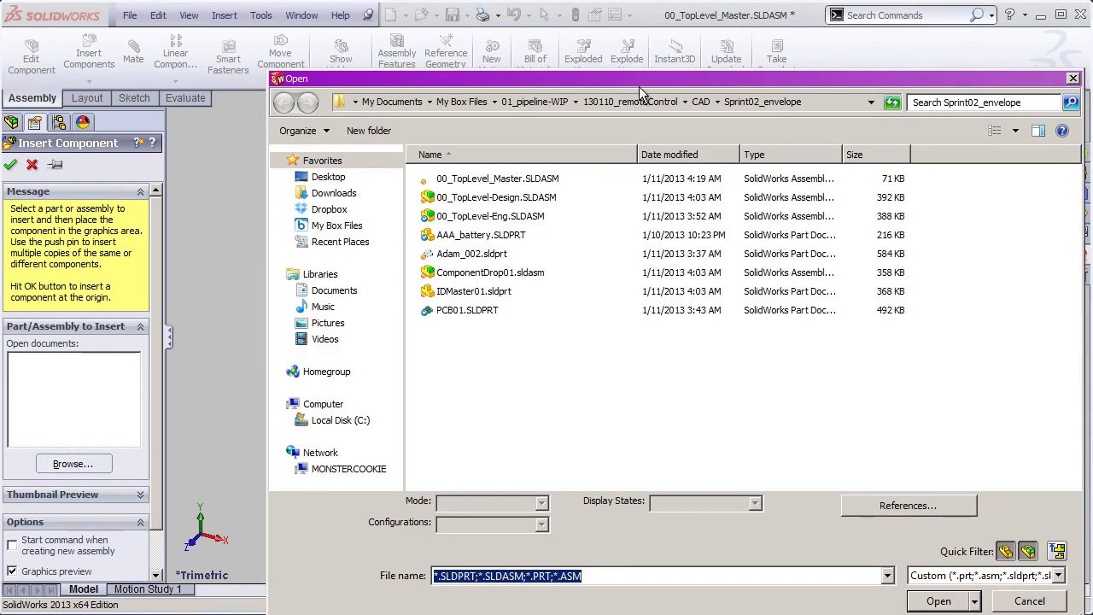
drag(640, 92, 576, 38)
click(451, 162)
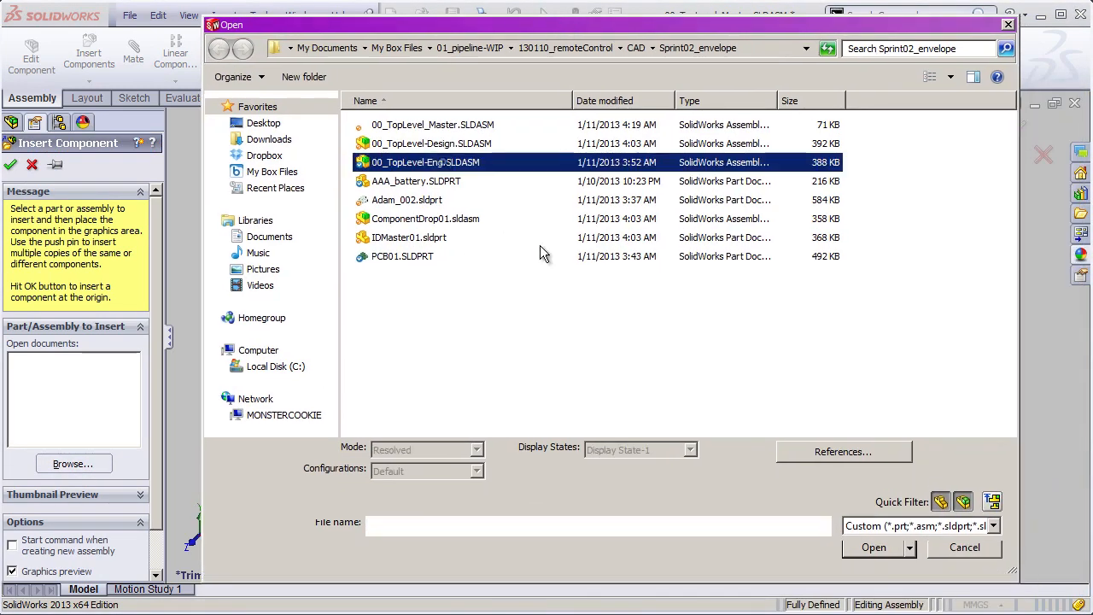
click(875, 560)
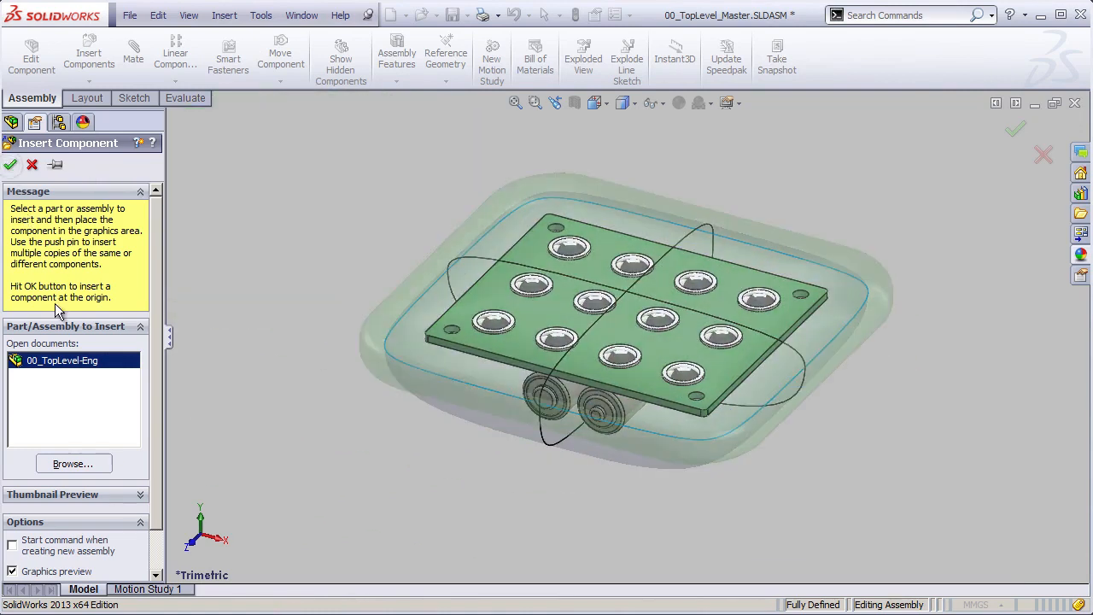
key(Return)
- Highlight the 00_TopLevel-Design and 00_TopLevel-Eng subassemblies one after the other to inspect them, and clear the selection
click(85, 234)
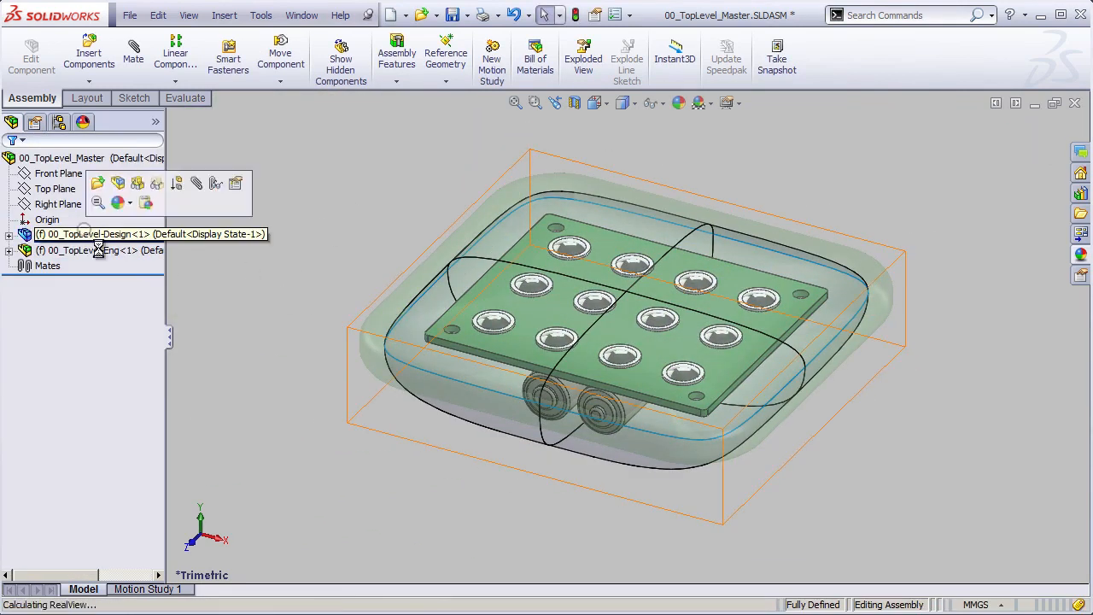
click(88, 250)
click(307, 248)
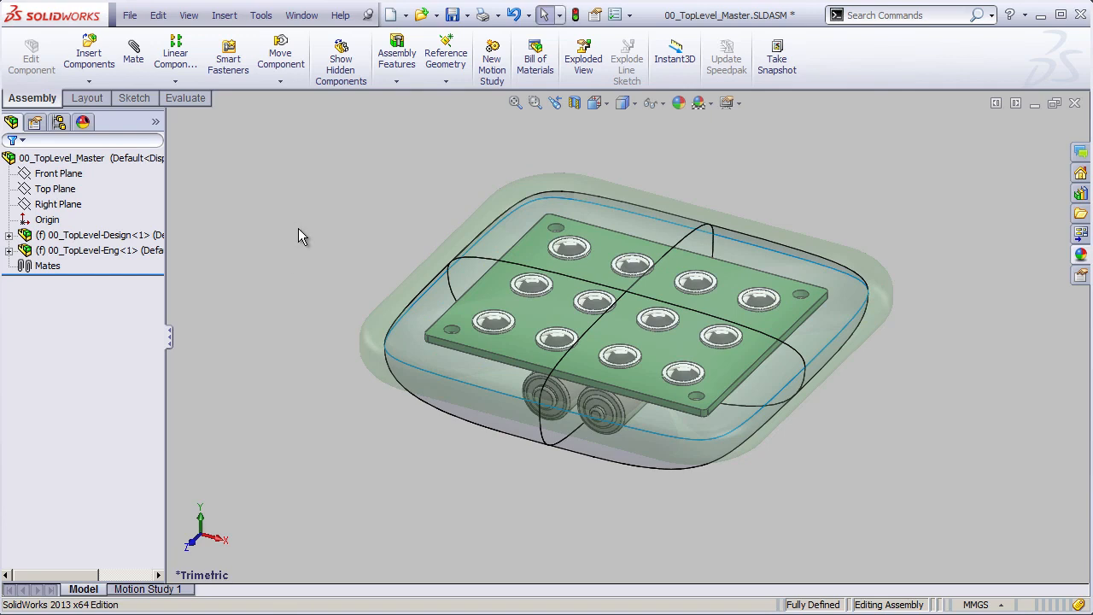
- Save the 00_TopLevel_Master assembly and start Pack and Go for it
click(130, 15)
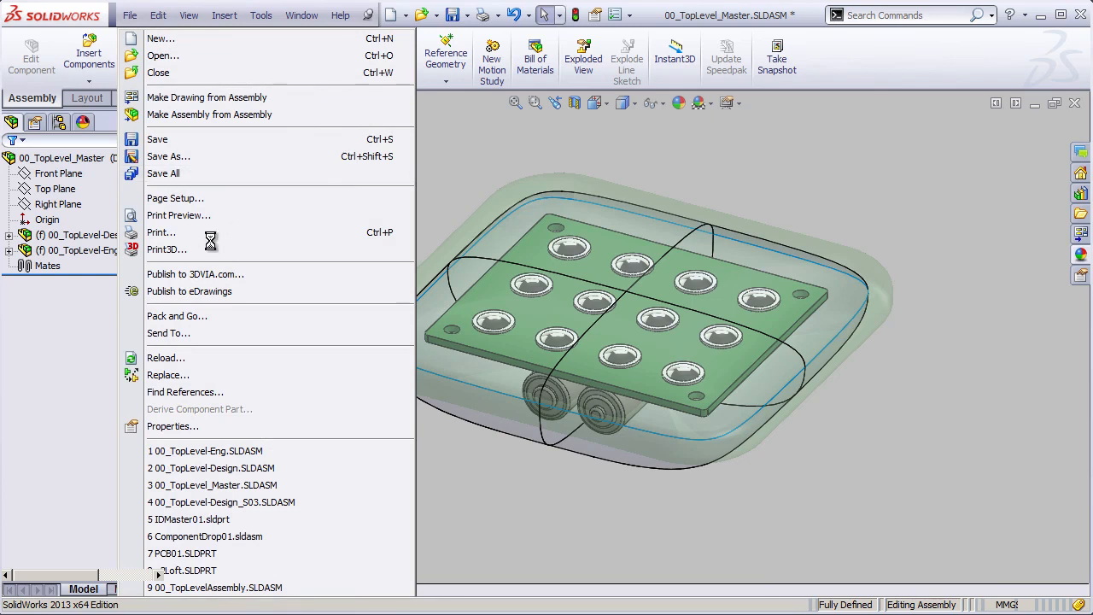
click(129, 18)
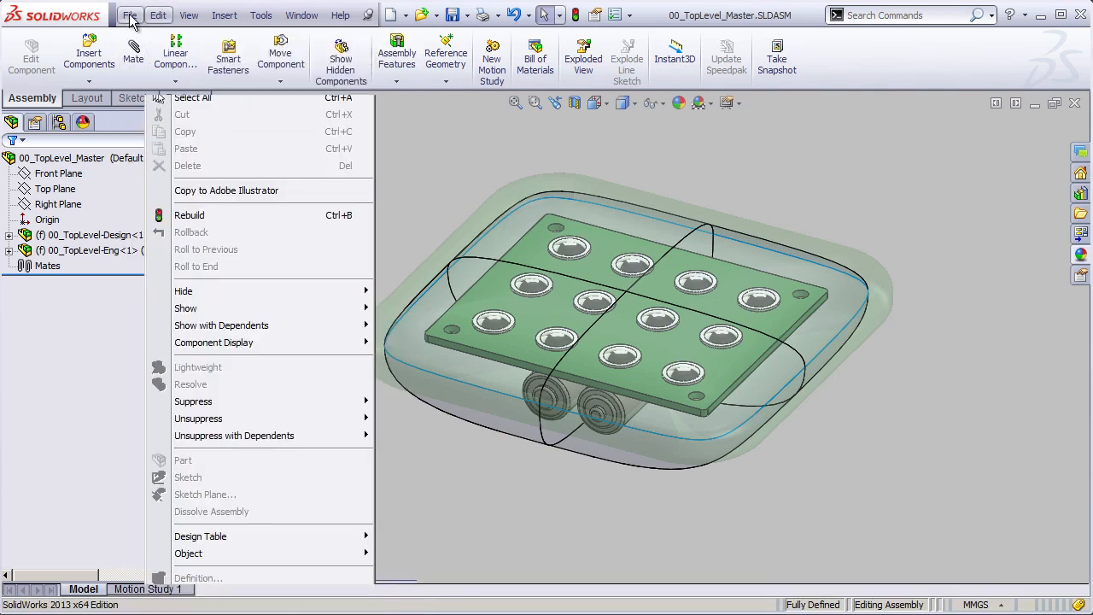
mouse_move(130, 19)
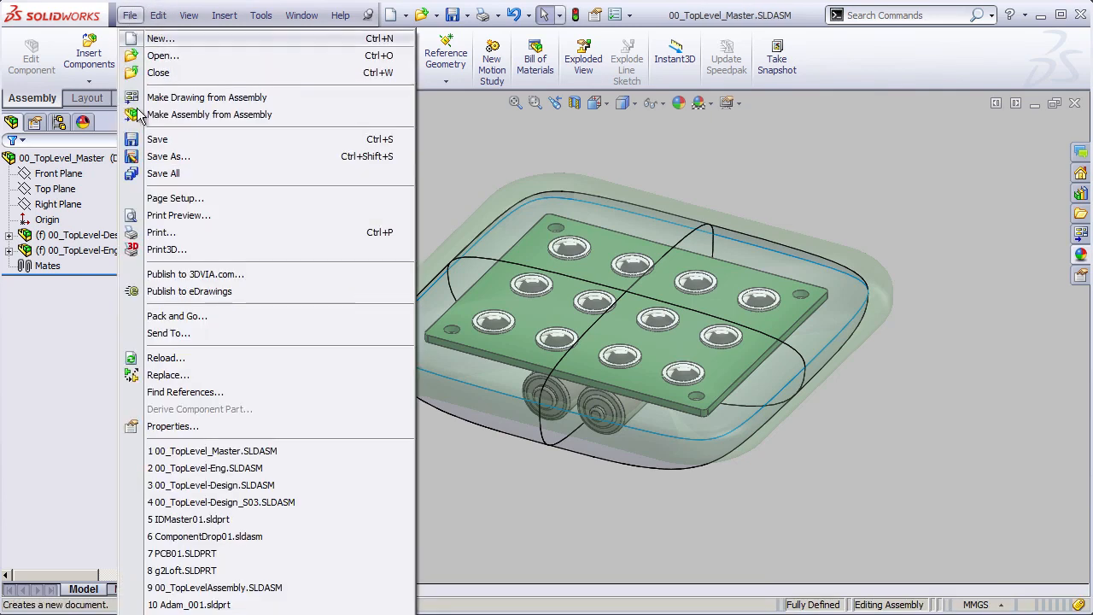
click(225, 317)
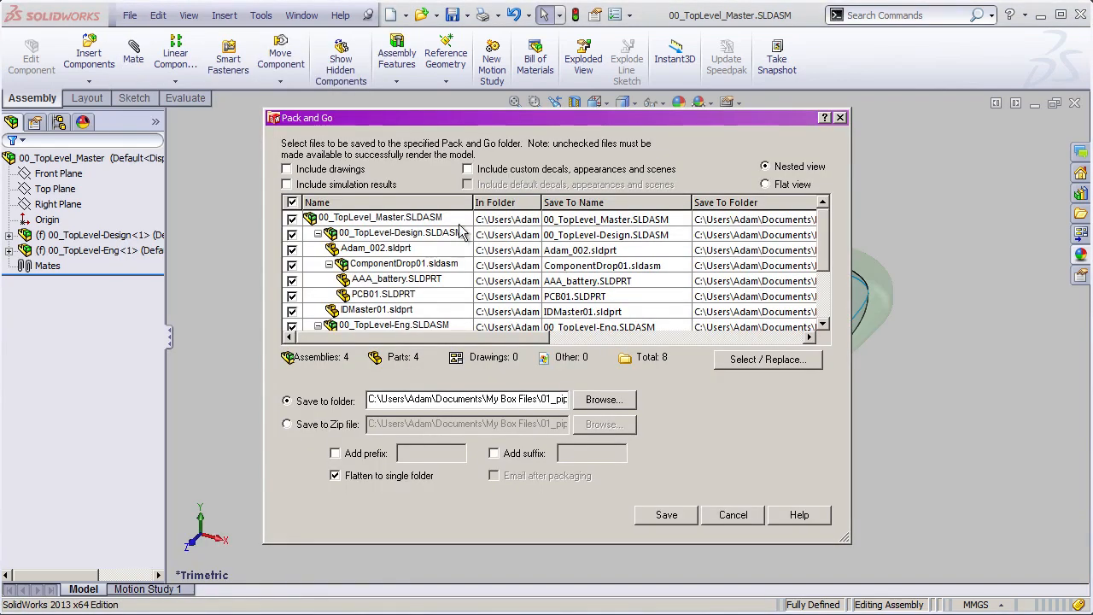
- Review the Pack and Go file list against the Sprint02_envelope folder contents in Windows Explorer, and return to Pack and Go
drag(825, 239, 818, 294)
scroll(838, 268, up, 2)
key(alt+Tab)
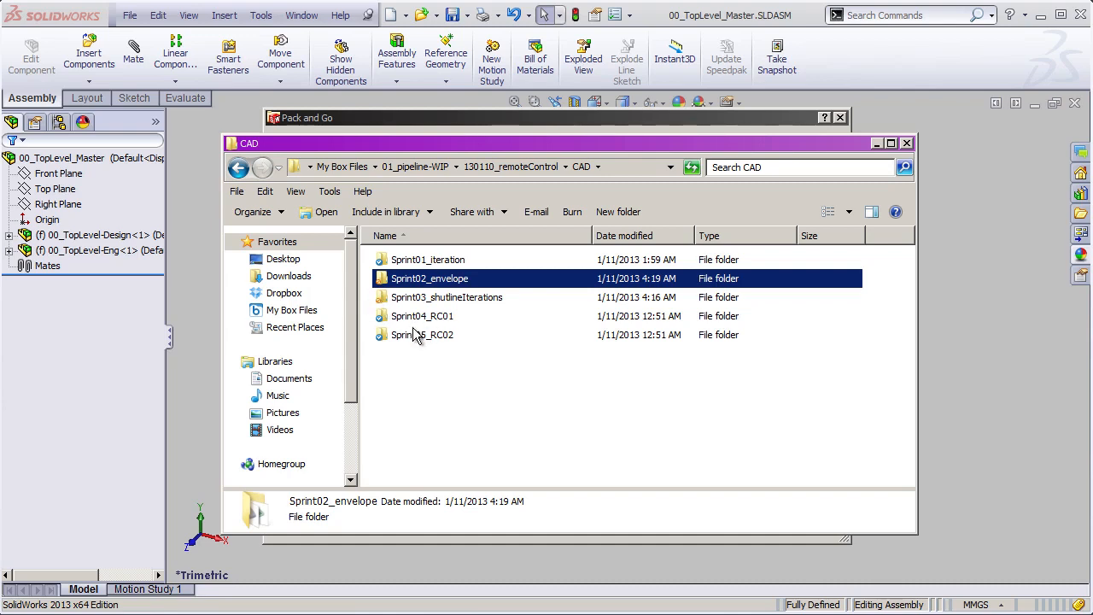
double_click(427, 280)
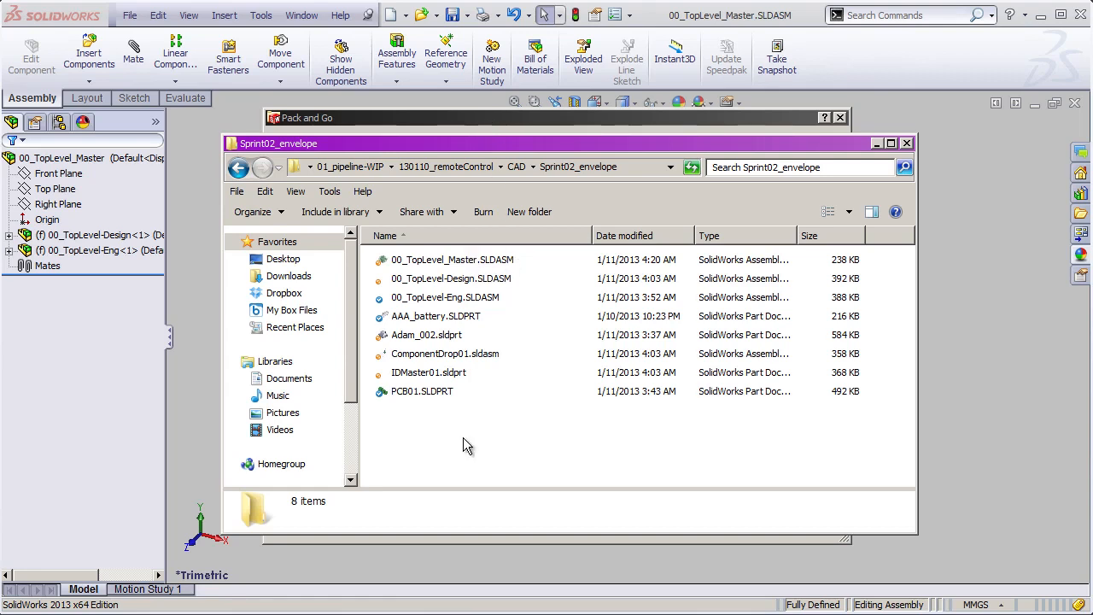
click(461, 122)
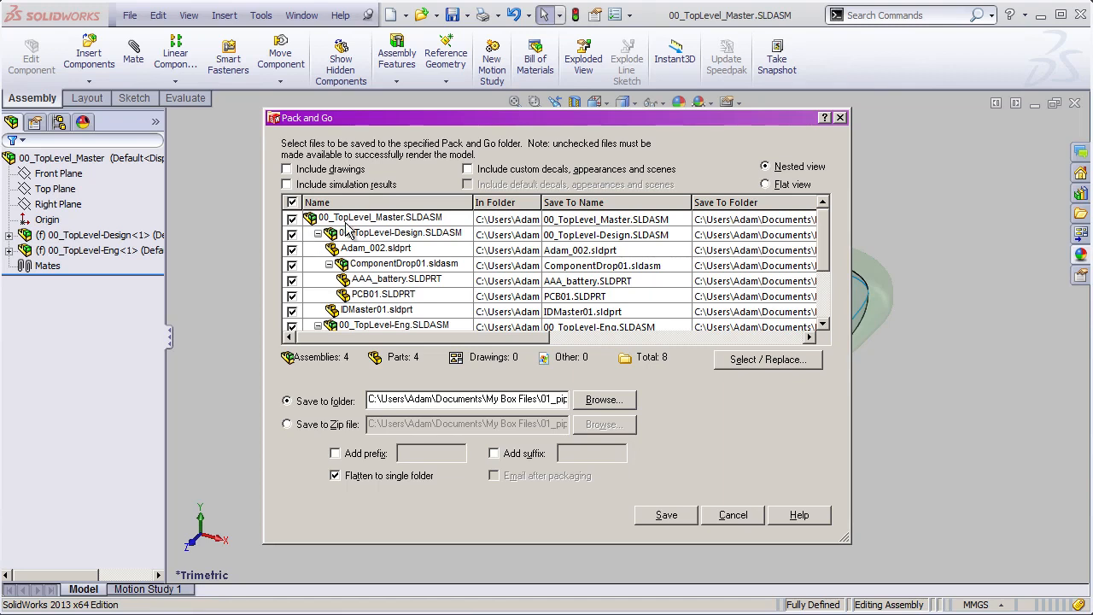
double_click(581, 258)
double_click(516, 333)
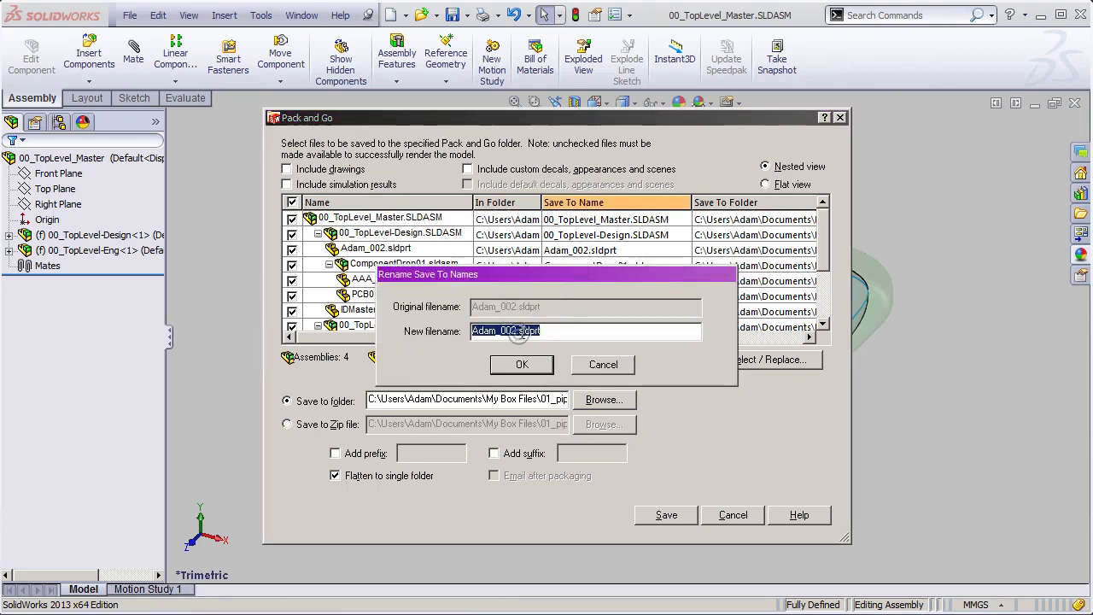
click(516, 333)
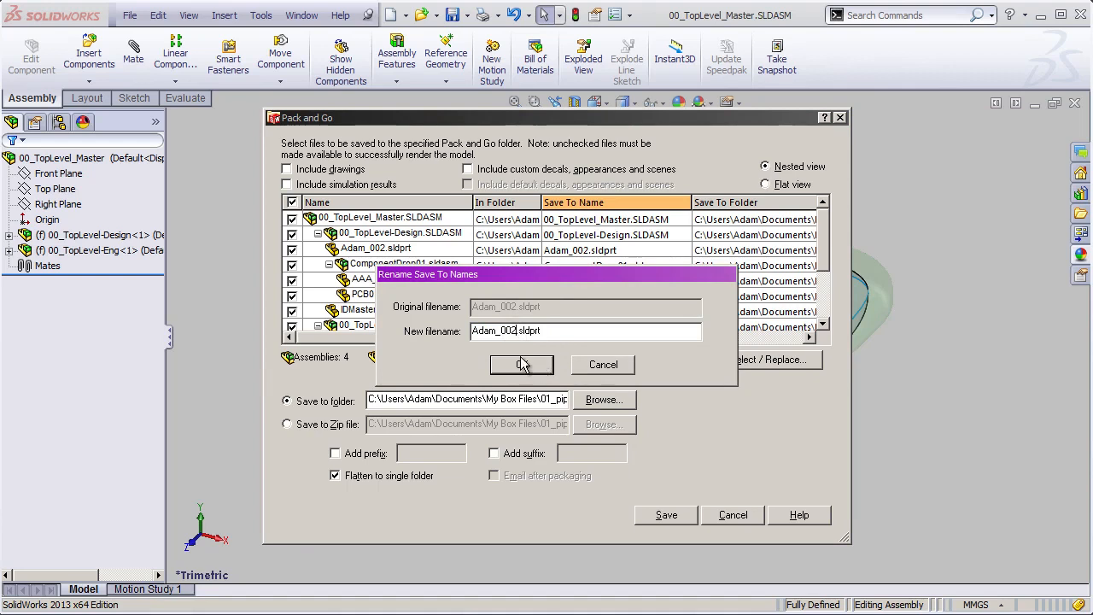
click(601, 369)
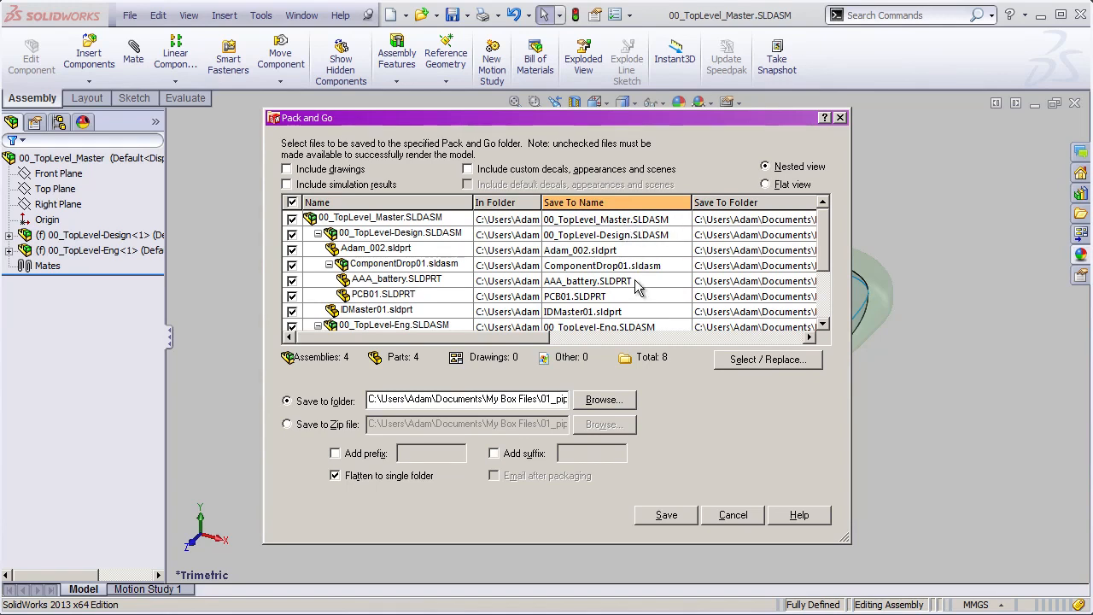
click(758, 360)
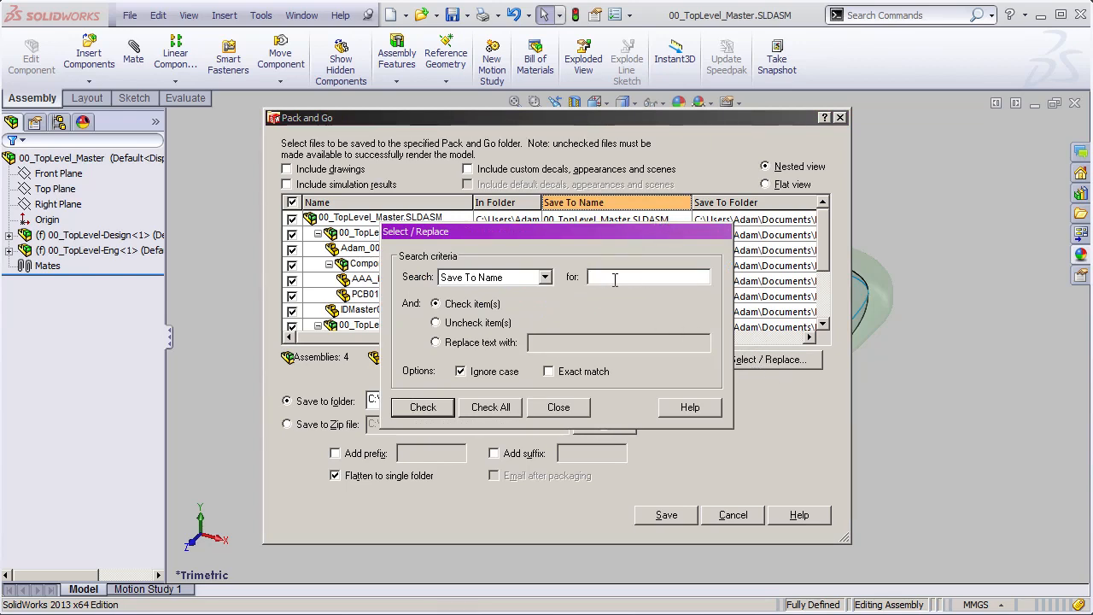
click(558, 408)
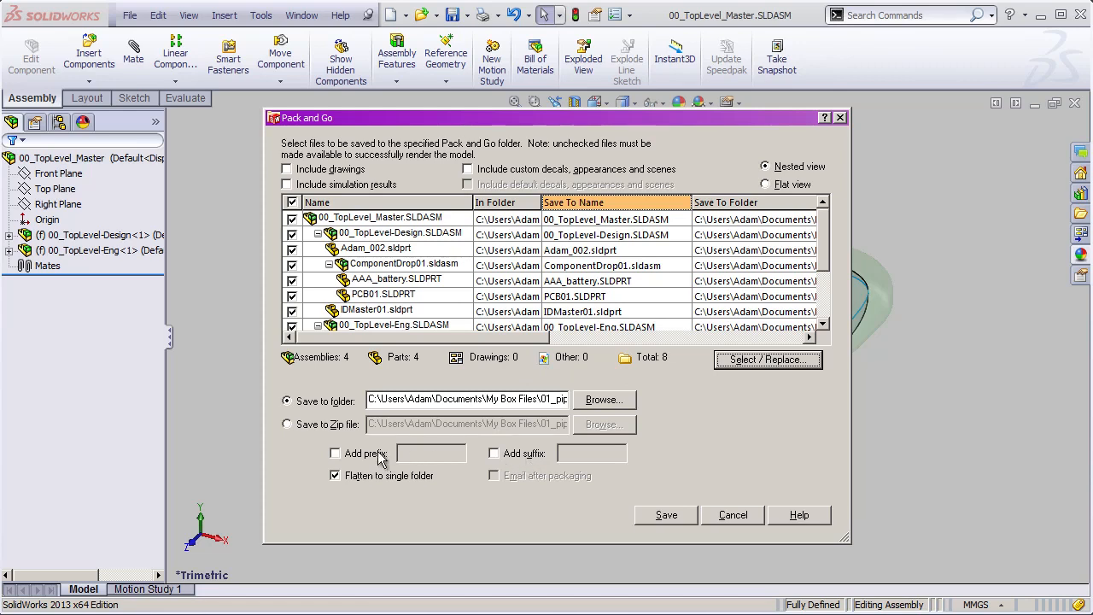
- Save the Pack and Go copies with the suffix _S03 into the Sprint03_shutlineIterations folder
click(523, 456)
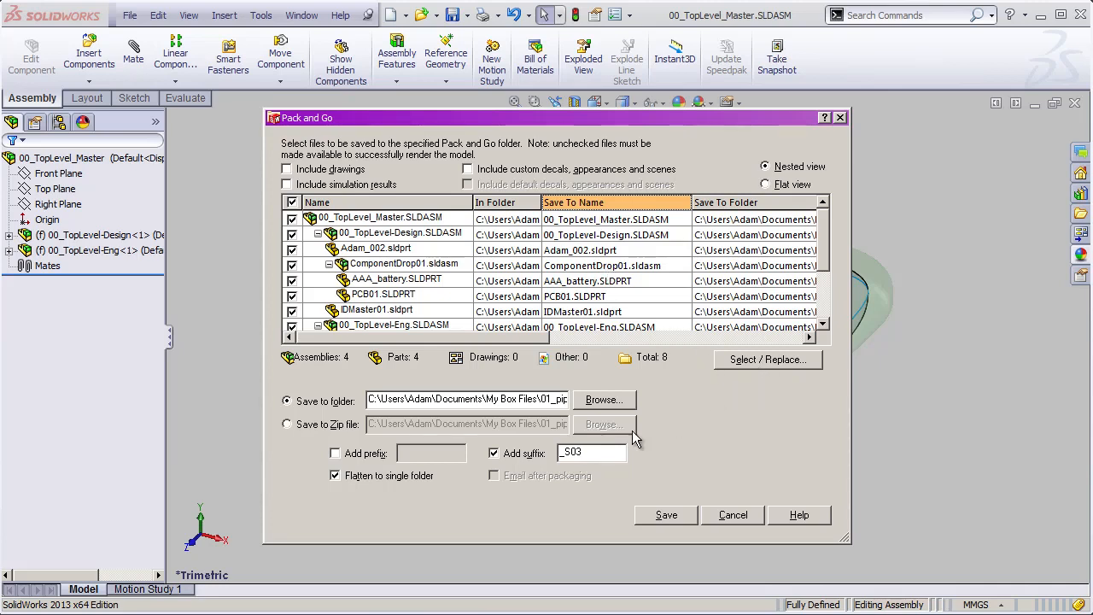
double_click(589, 453)
click(612, 401)
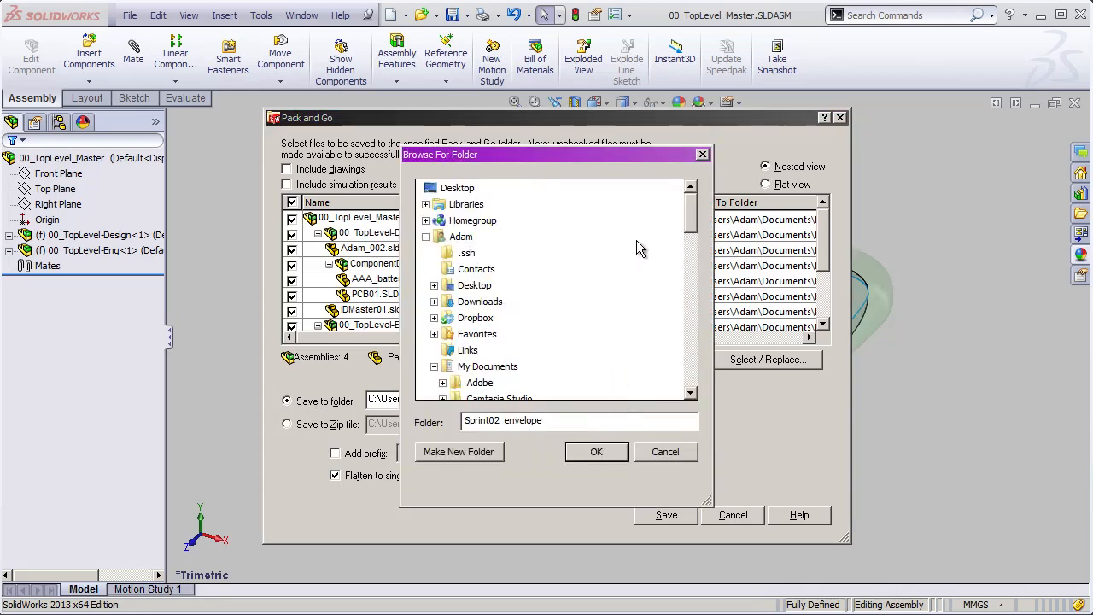
drag(695, 232, 697, 342)
scroll(697, 342, up, 1)
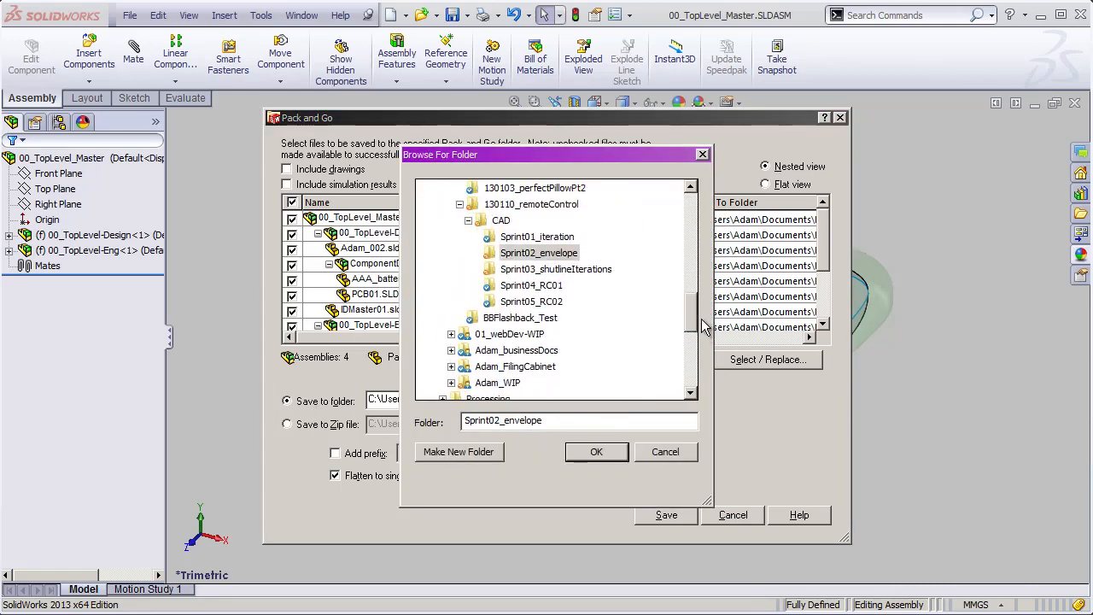
click(547, 269)
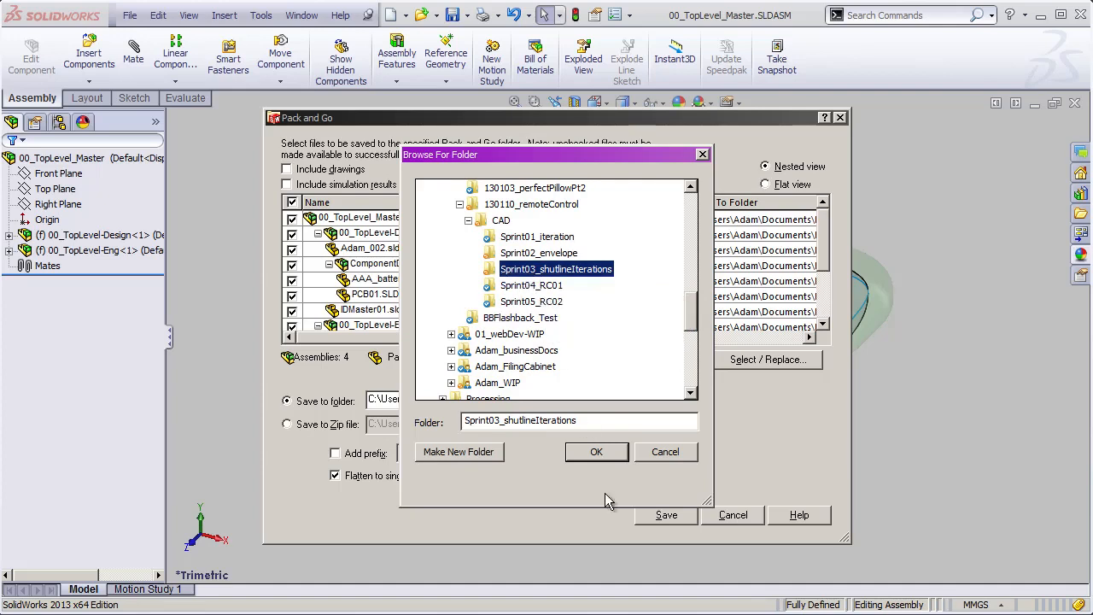
click(597, 455)
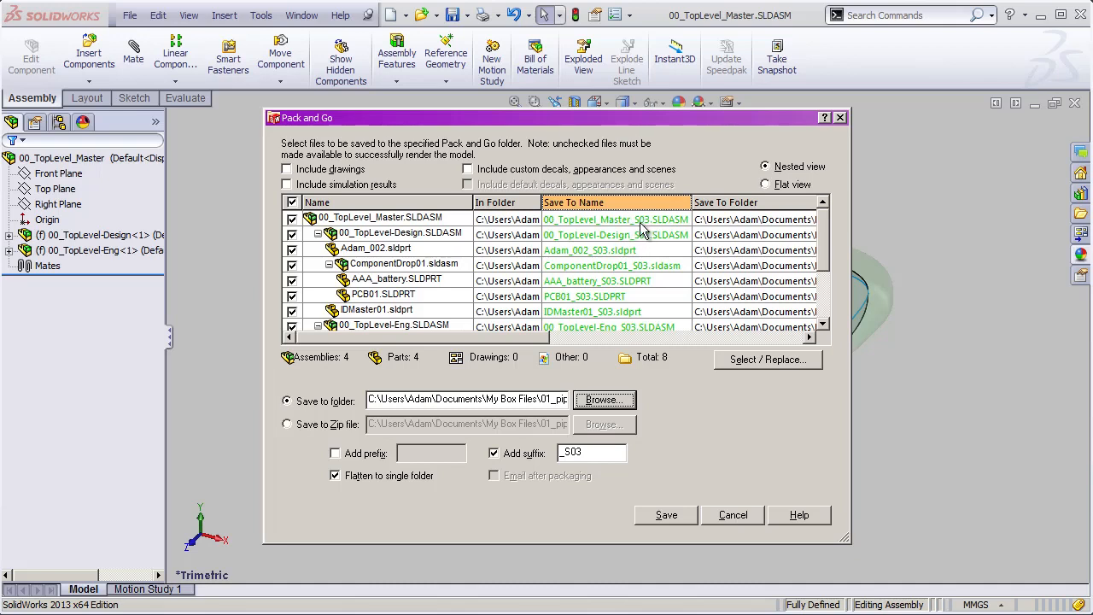
click(666, 516)
- Switch to Windows Explorer and open the Sprint03_shutlineIterations folder inside the CAD folder
key(alt+Tab)
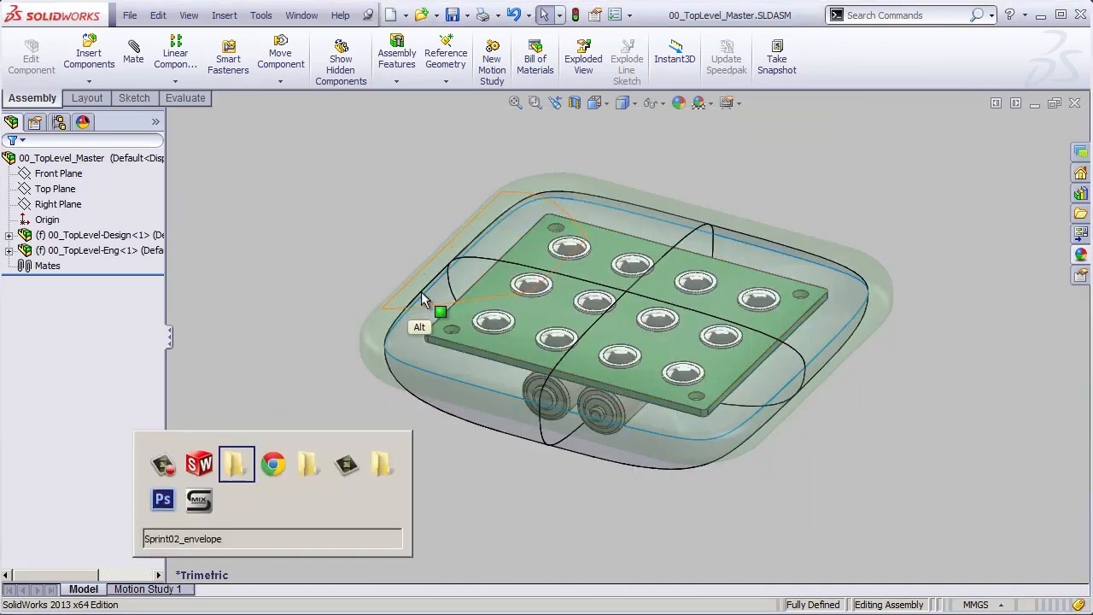
key(Tab)
key(Tab)
key(Tab)
key(Tab)
key(Tab)
key(Tab)
key(Tab)
key(Tab)
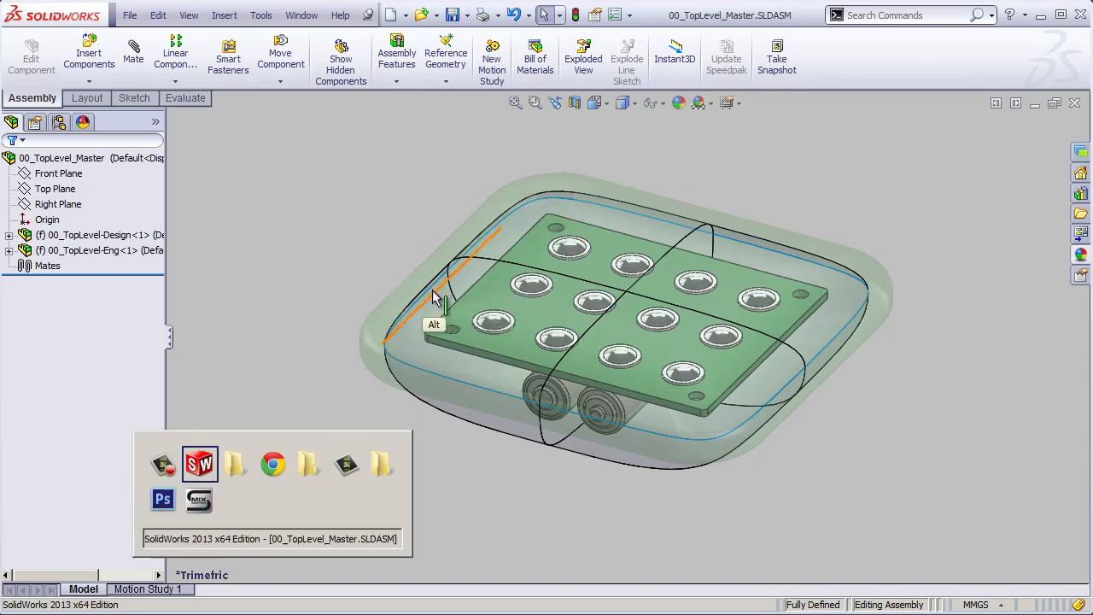
key(Tab)
click(520, 167)
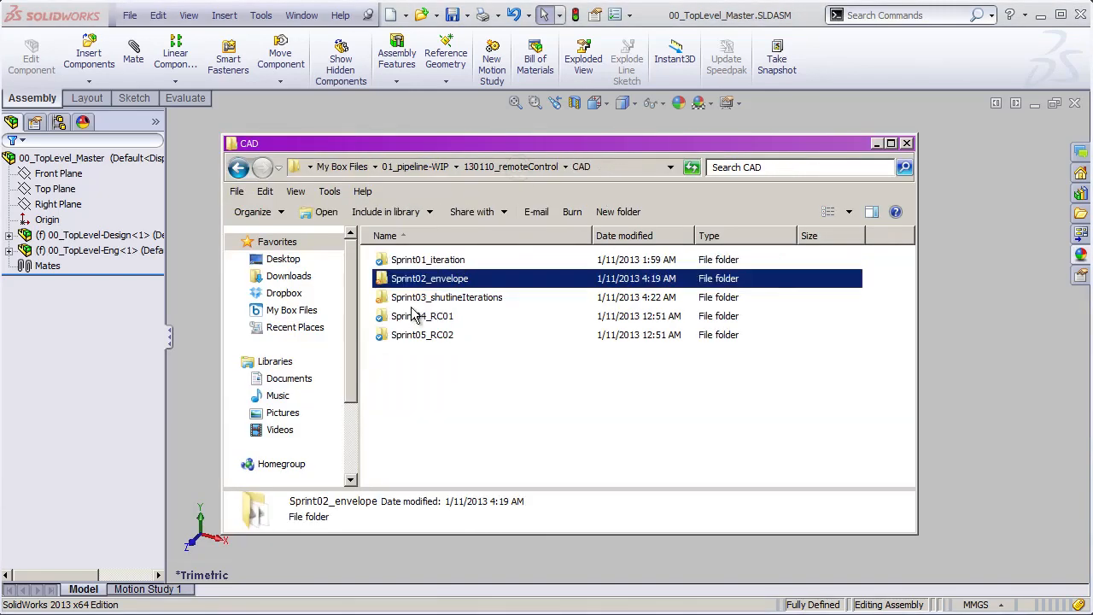
double_click(427, 299)
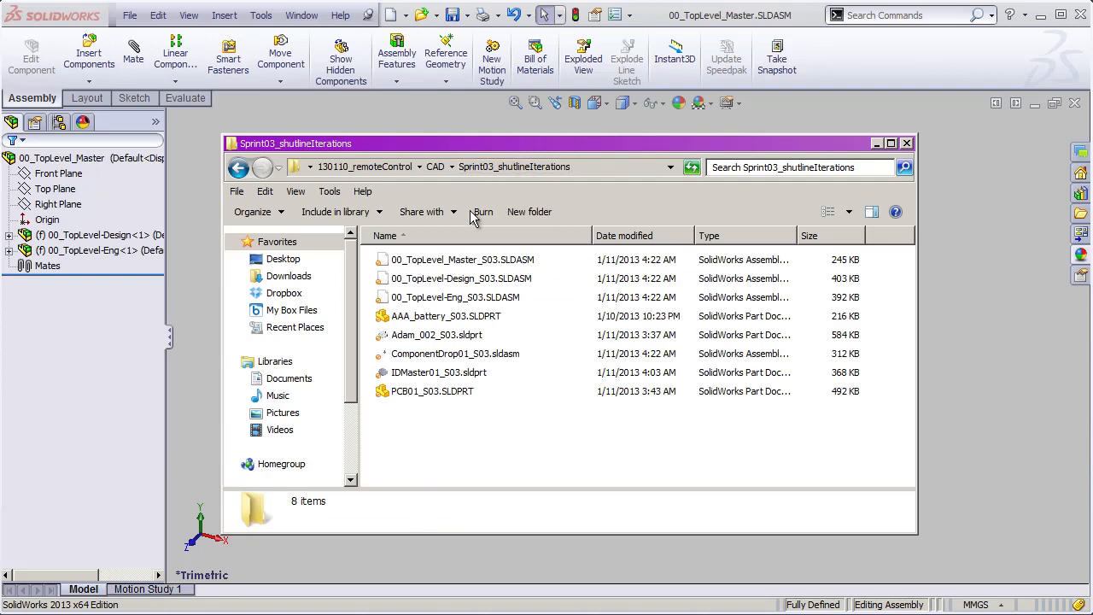
- Select all the copied _S03 files to review their names, and clear the selection
click(459, 266)
shift+click(431, 392)
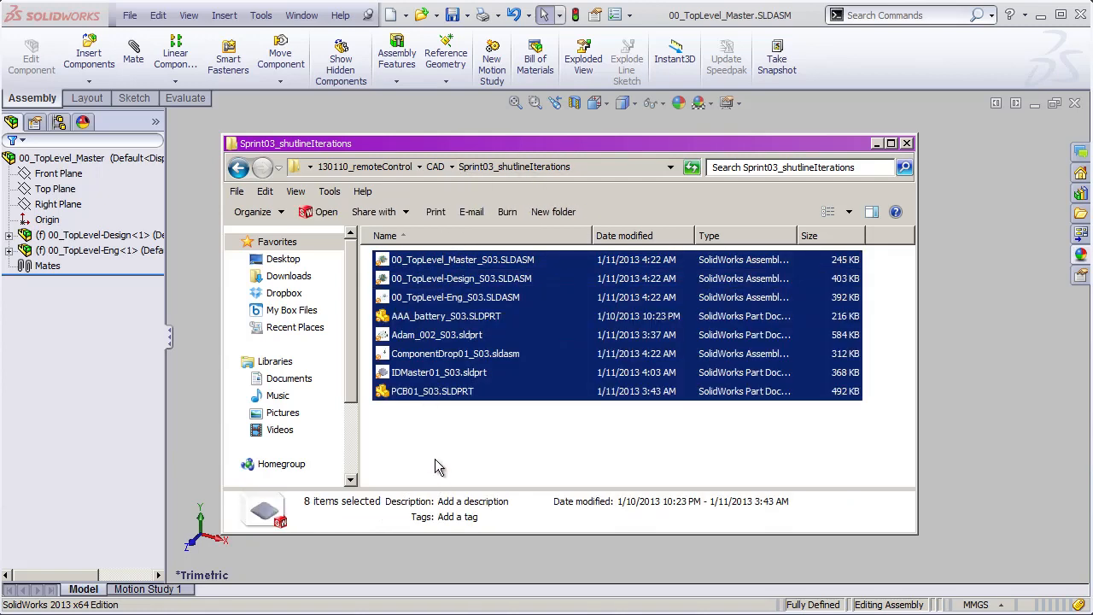
click(437, 450)
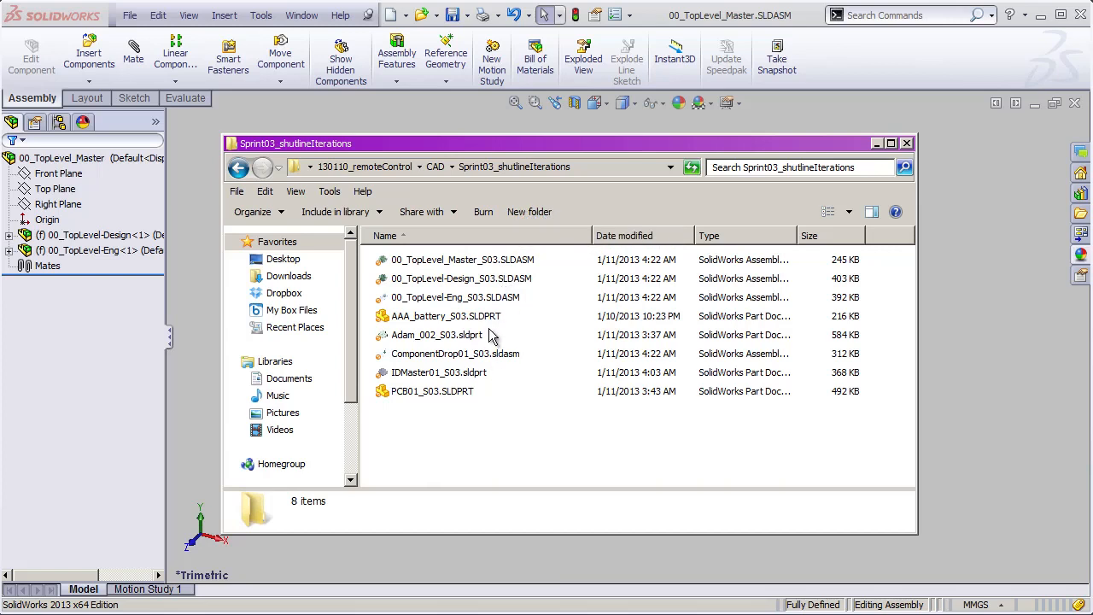
- Open 00_TopLevel_Master_S03.SLDASM in SolidWorks and tile it vertically beside the original 00_TopLevel_Master assembly
double_click(502, 267)
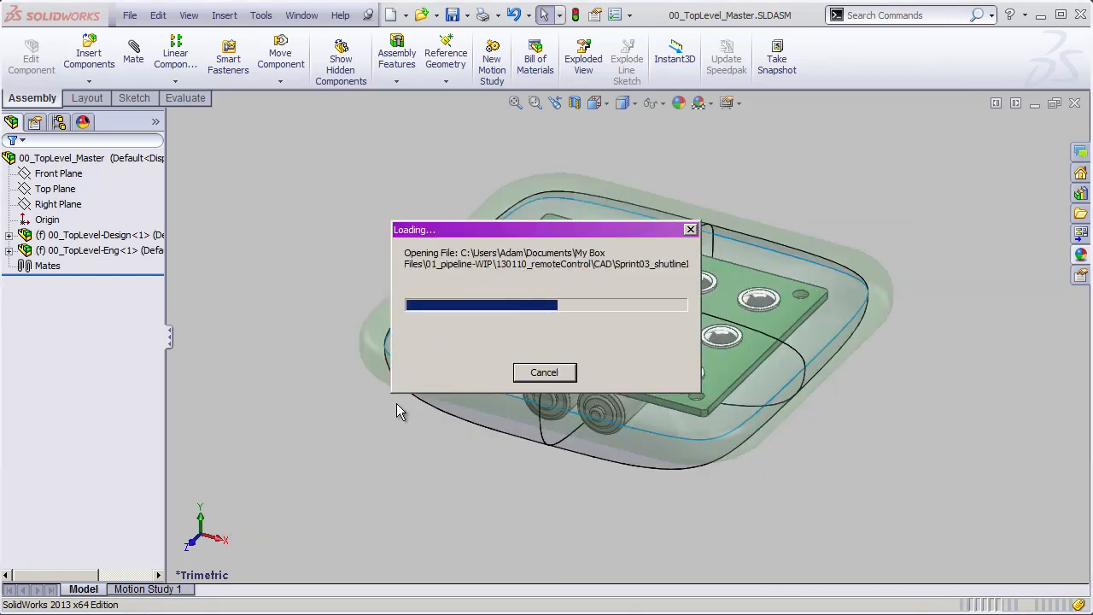
click(302, 14)
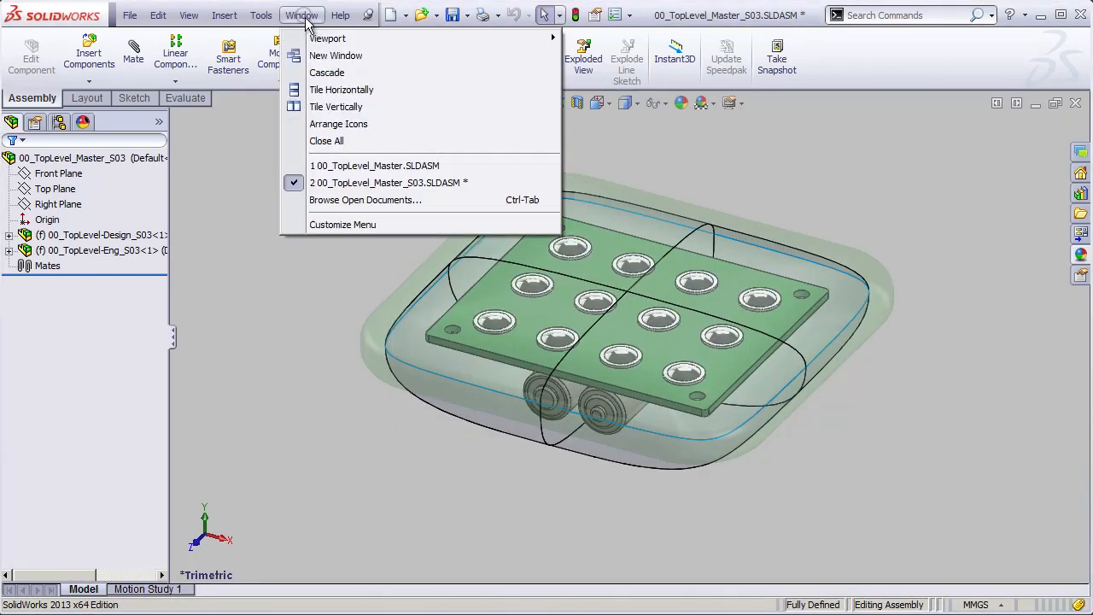
click(335, 107)
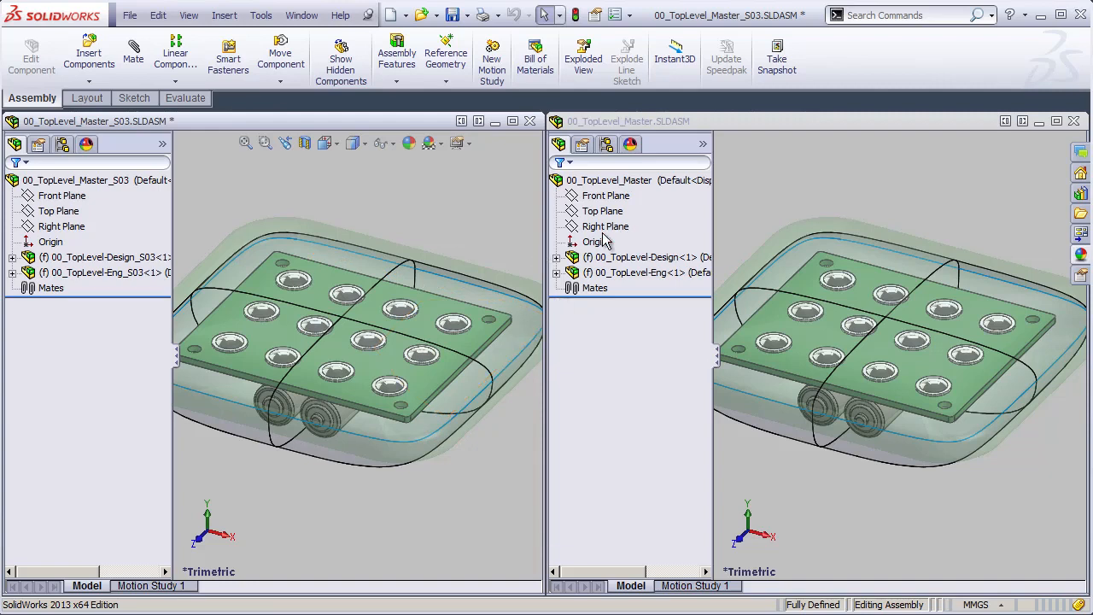
- Compare the design and engineering subassembly names in the original master assembly and the _S03 copy
click(651, 257)
click(632, 272)
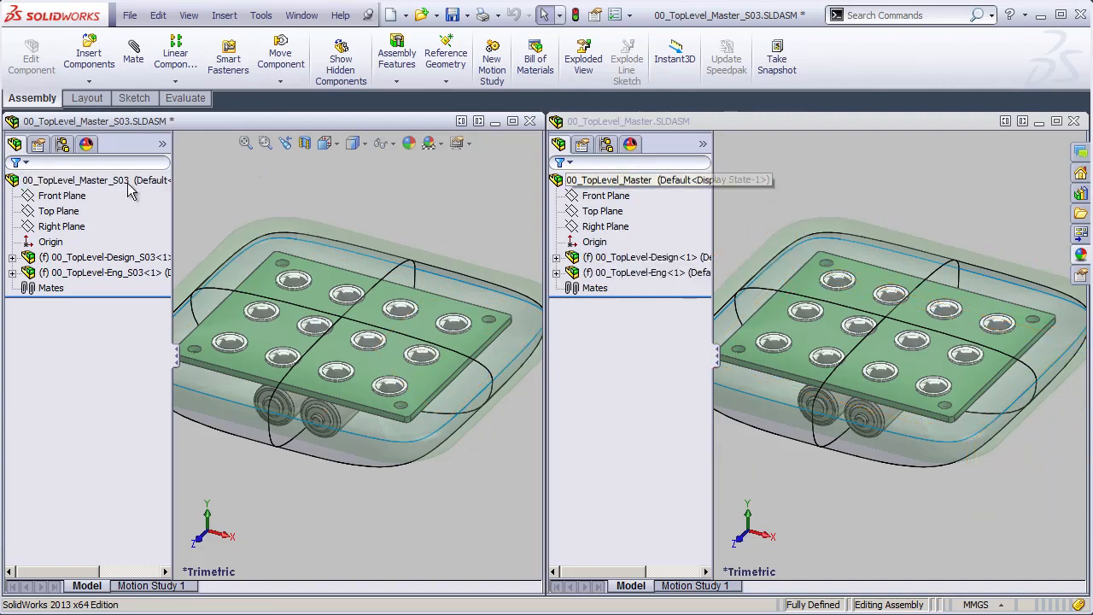
click(615, 197)
click(136, 257)
ctrl+click(133, 272)
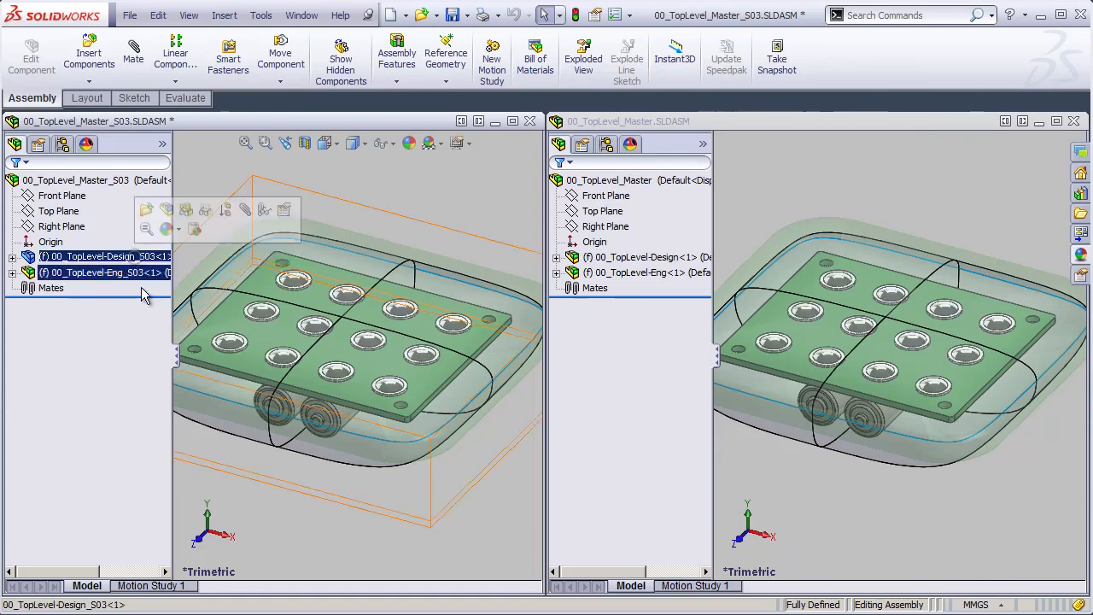
ctrl+click(133, 273)
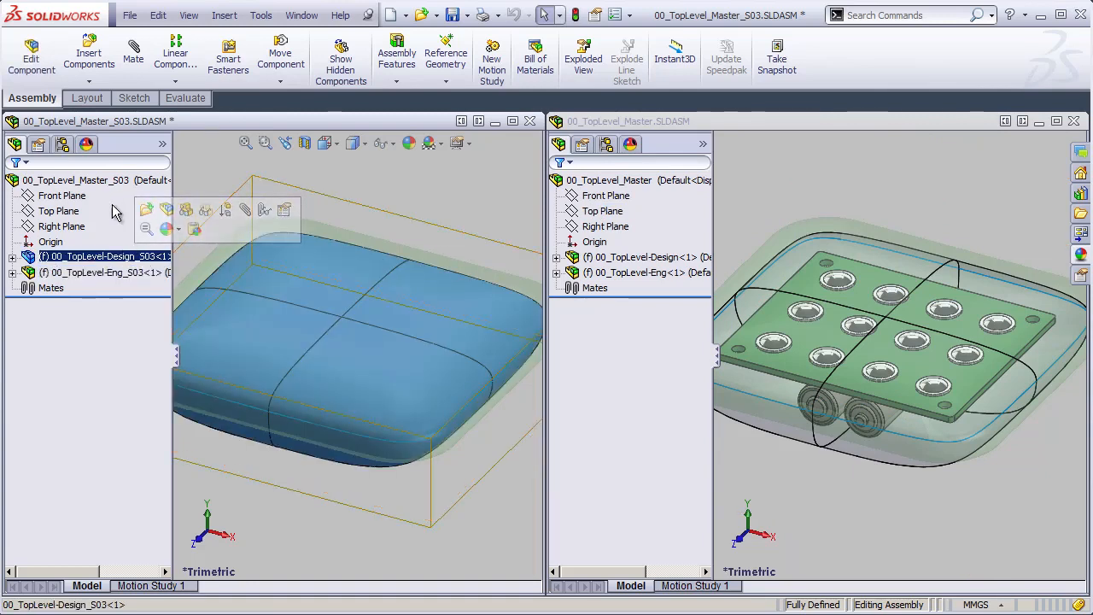
- Highlight 00_TopLevel-Design_S03 in the copied assembly and 00_TopLevel-Design in the original to compare their geometry
click(122, 262)
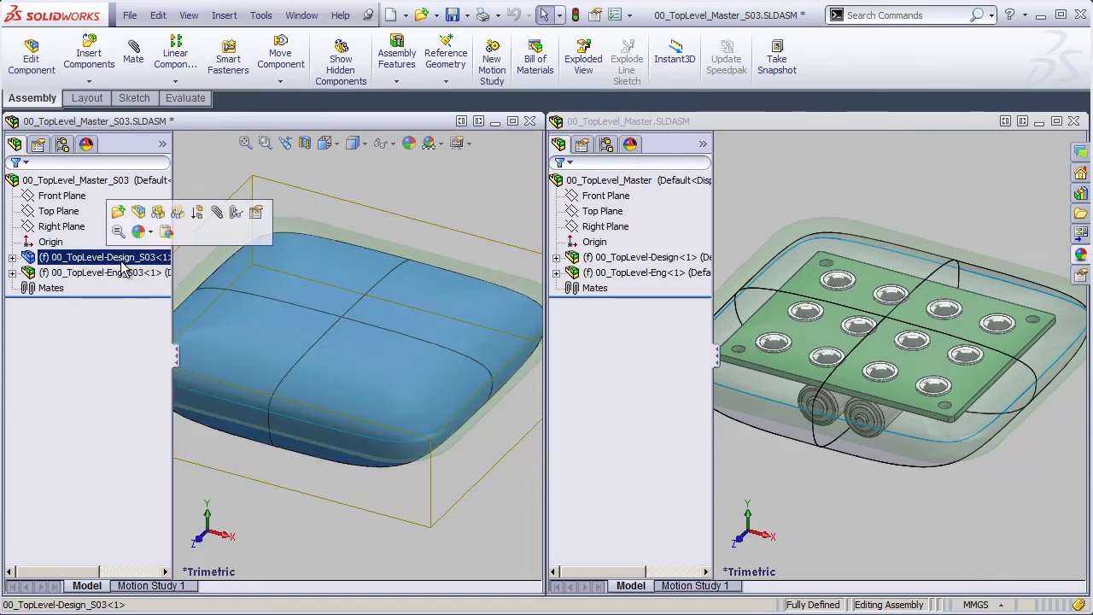
click(632, 257)
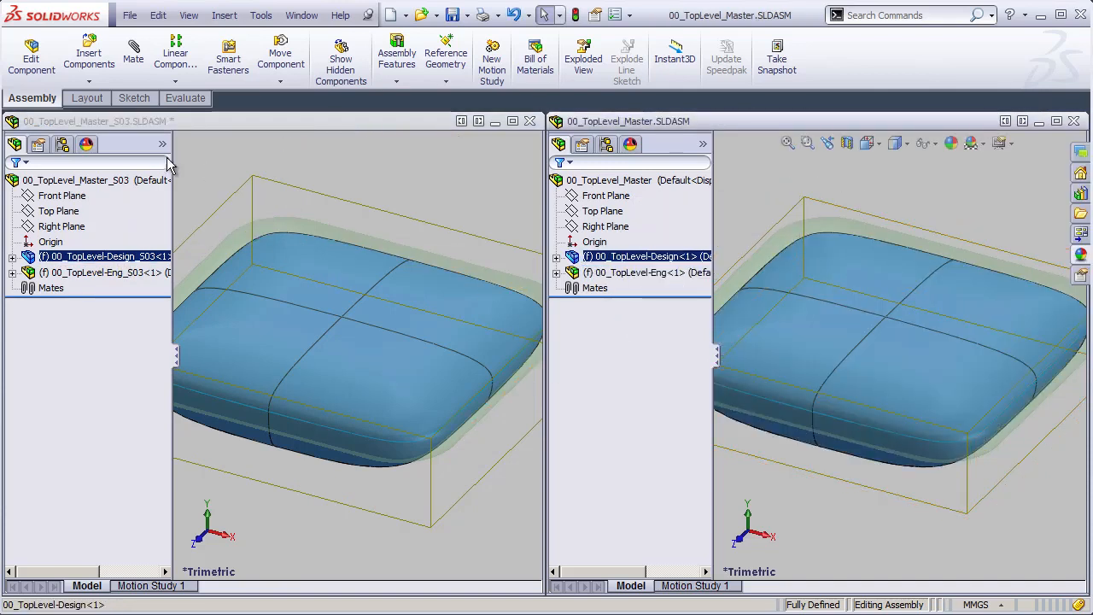
click(151, 122)
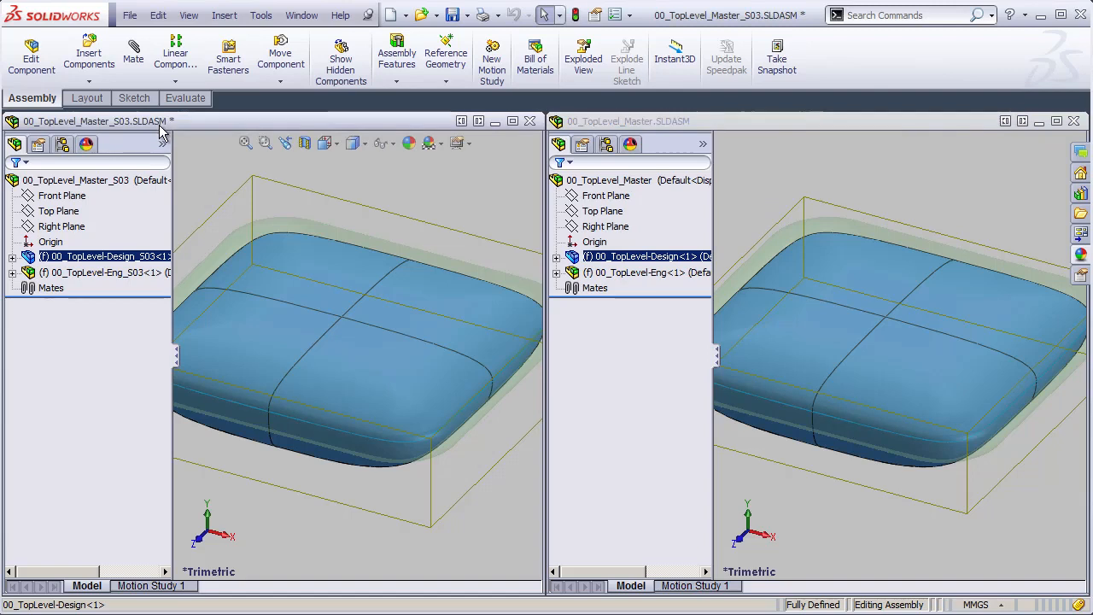
click(627, 257)
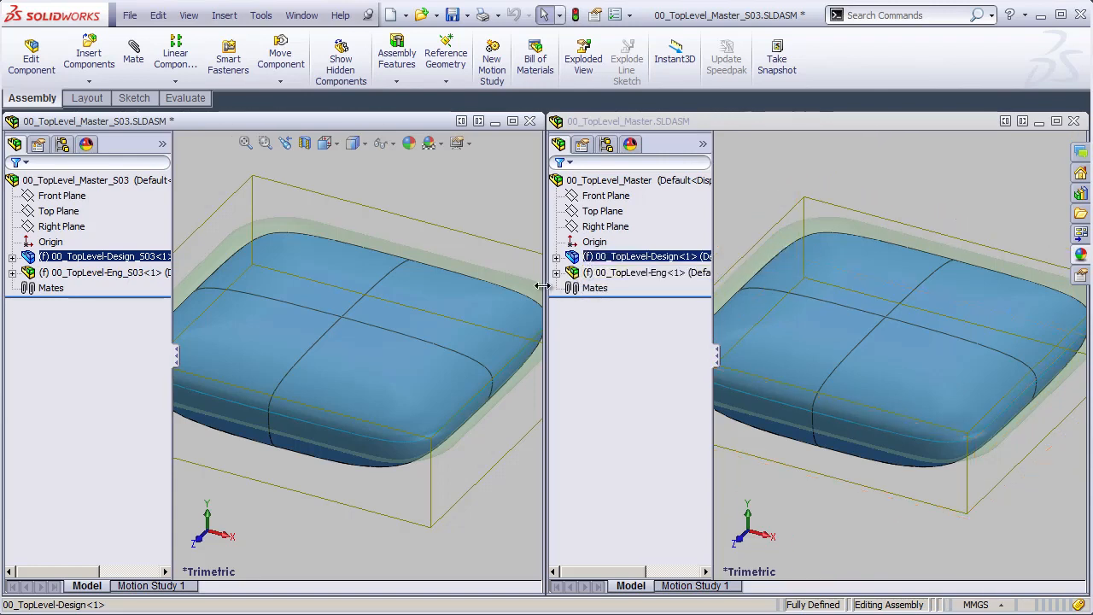